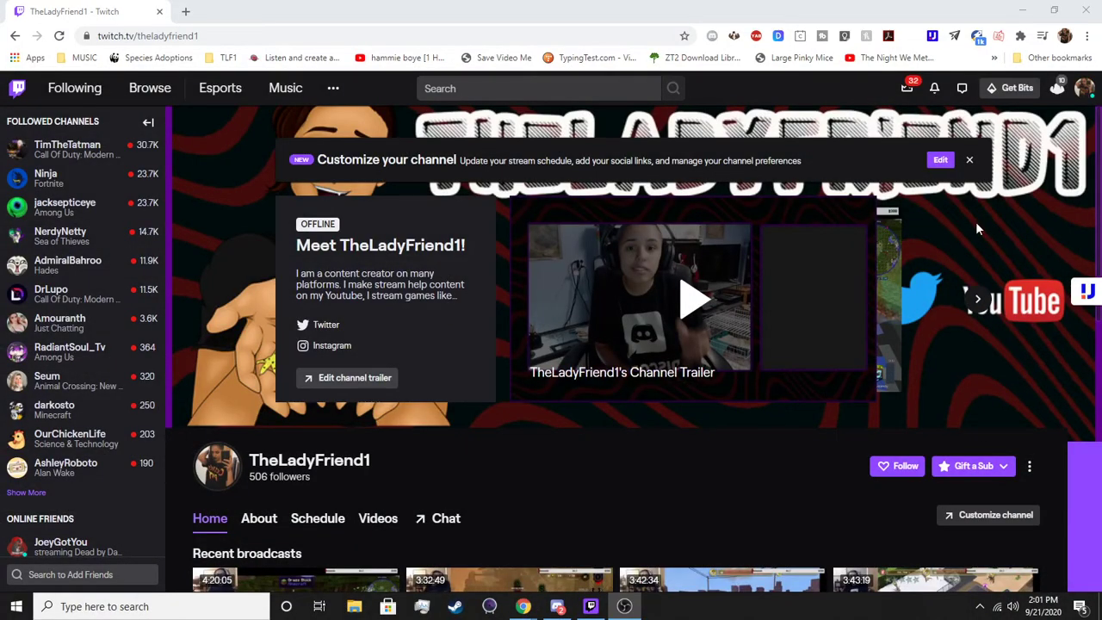
- Open the Creator Dashboard's Stream Manager from the account menu and collapse its sidebar to icons
{"action": "scroll", "coordinate": [503, 361], "scroll_direction": "down", "scroll_amount": 5}
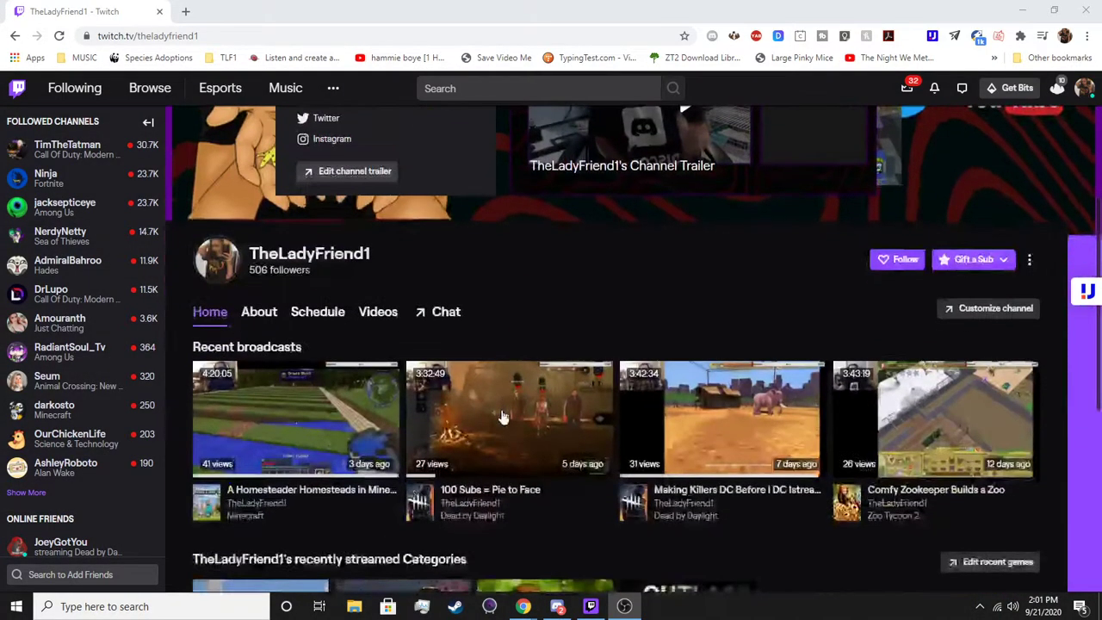
{"action": "scroll", "coordinate": [749, 456], "scroll_direction": "up", "scroll_amount": 5}
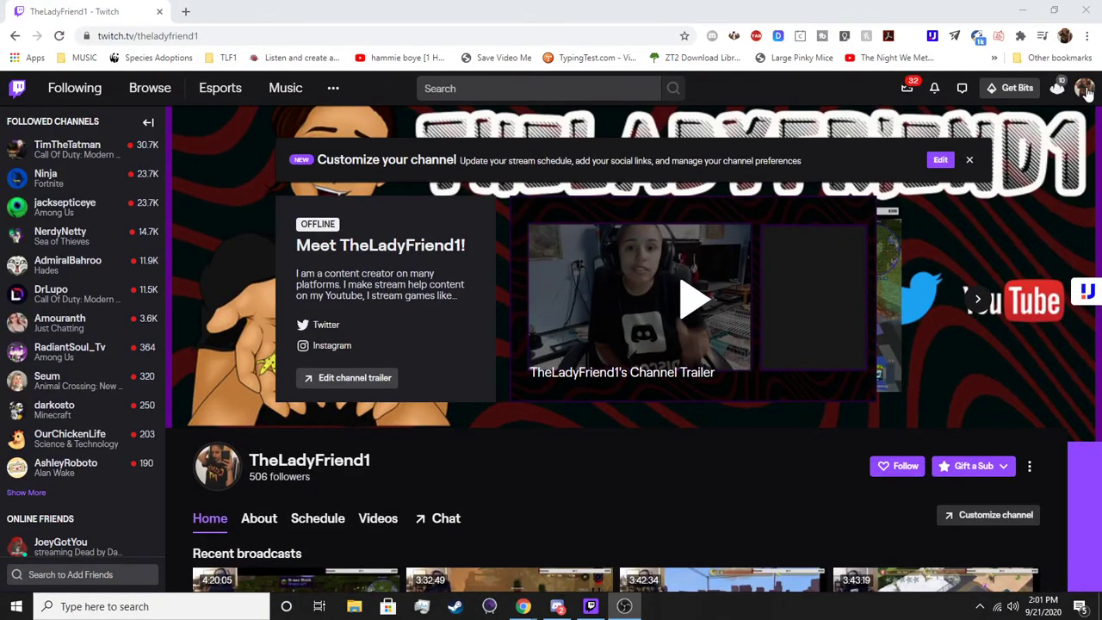
{"action": "left_click", "coordinate": [1084, 90]}
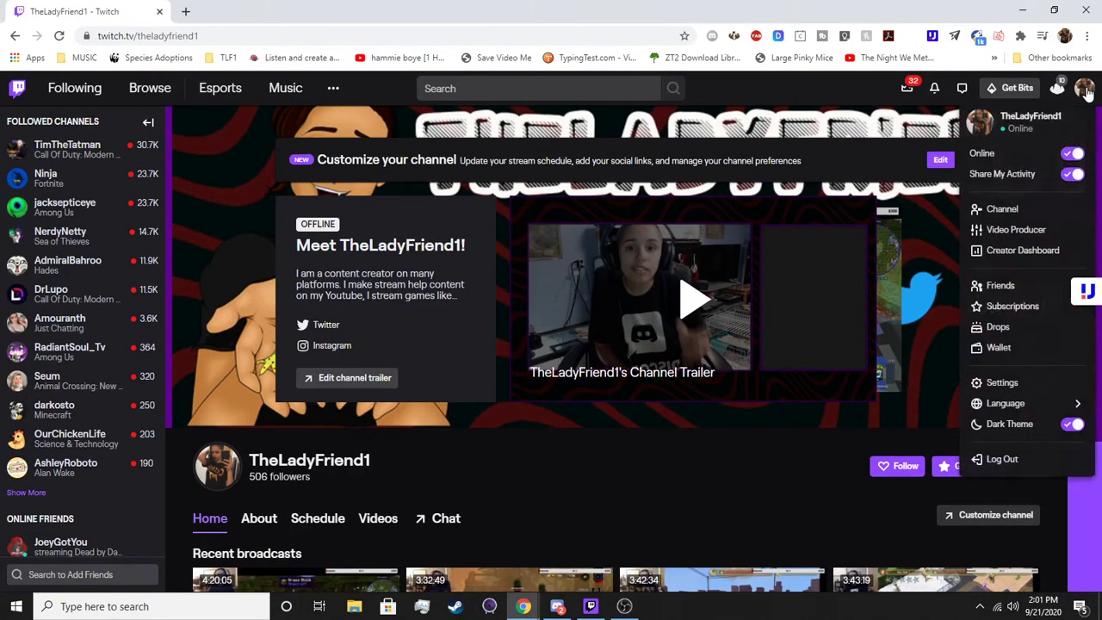
{"action": "left_click", "coordinate": [1024, 251]}
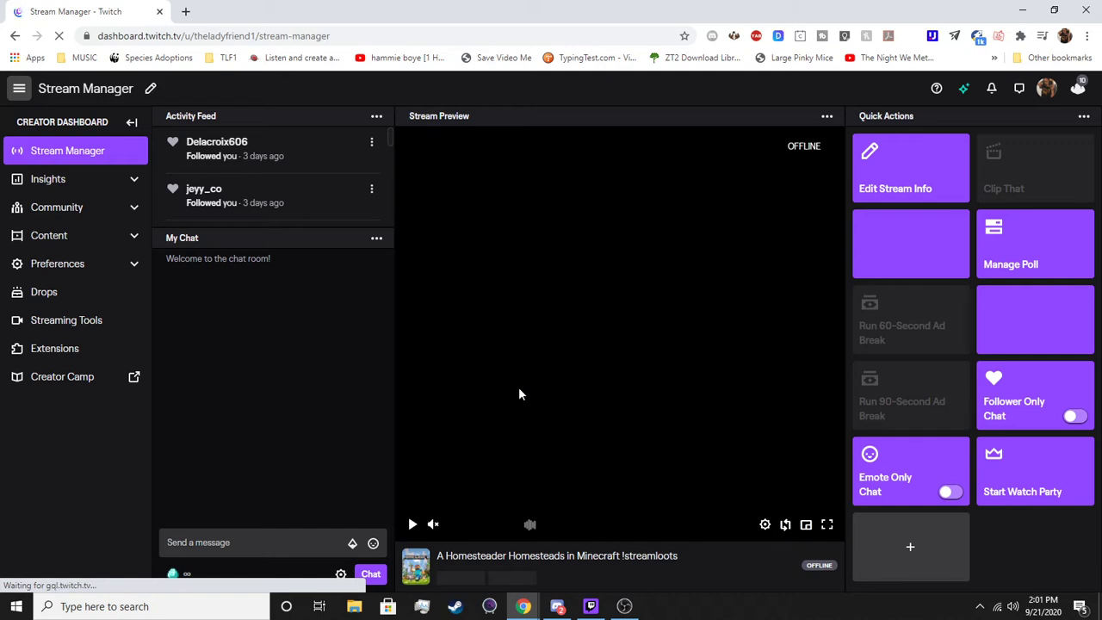
{"action": "left_click", "coordinate": [132, 121]}
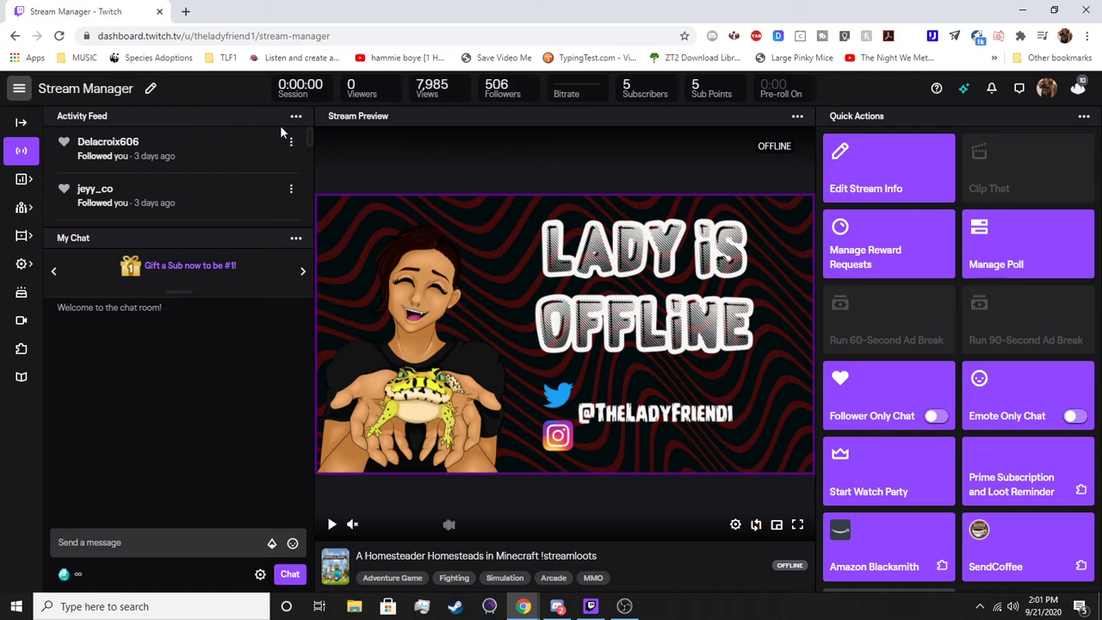
- Scroll through the Activity Feed, then show its event filters for Followers, Subs, Bits, Raids, Hosts and Drops
{"action": "scroll", "coordinate": [198, 173], "scroll_direction": "down", "scroll_amount": 1}
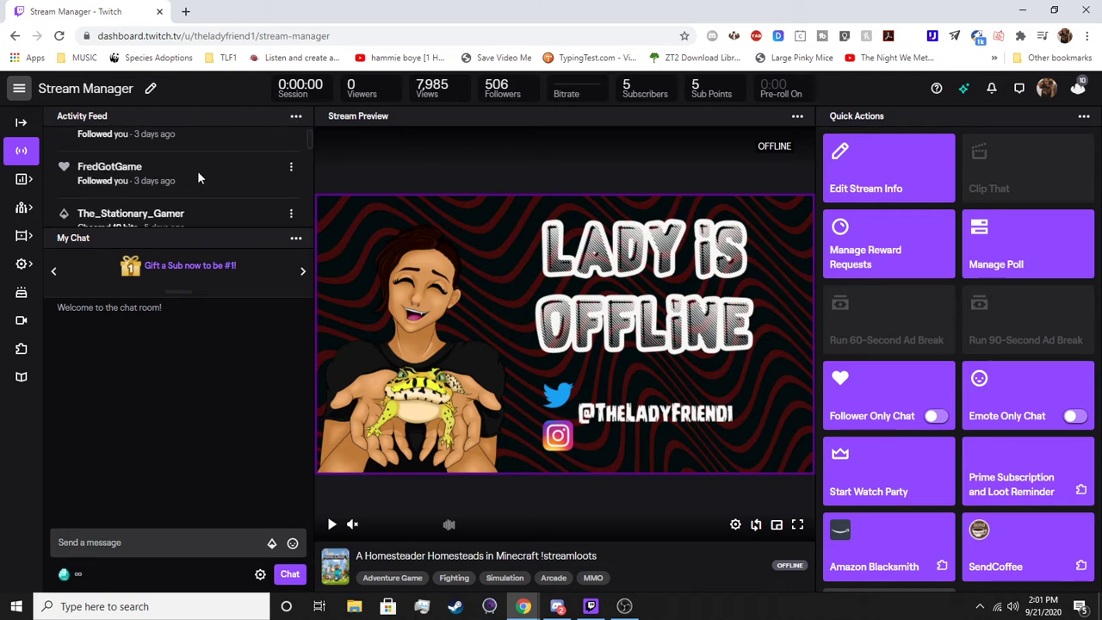
{"action": "scroll", "coordinate": [196, 172], "scroll_direction": "down", "scroll_amount": 1}
{"action": "scroll", "coordinate": [197, 171], "scroll_direction": "up", "scroll_amount": 2}
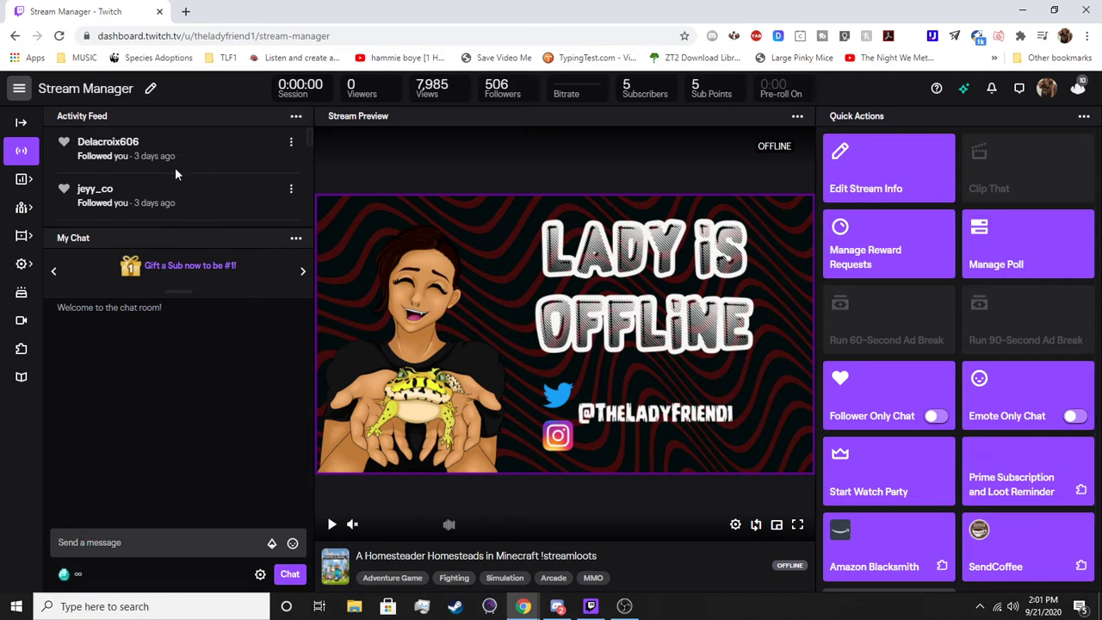
{"action": "left_click", "coordinate": [296, 117]}
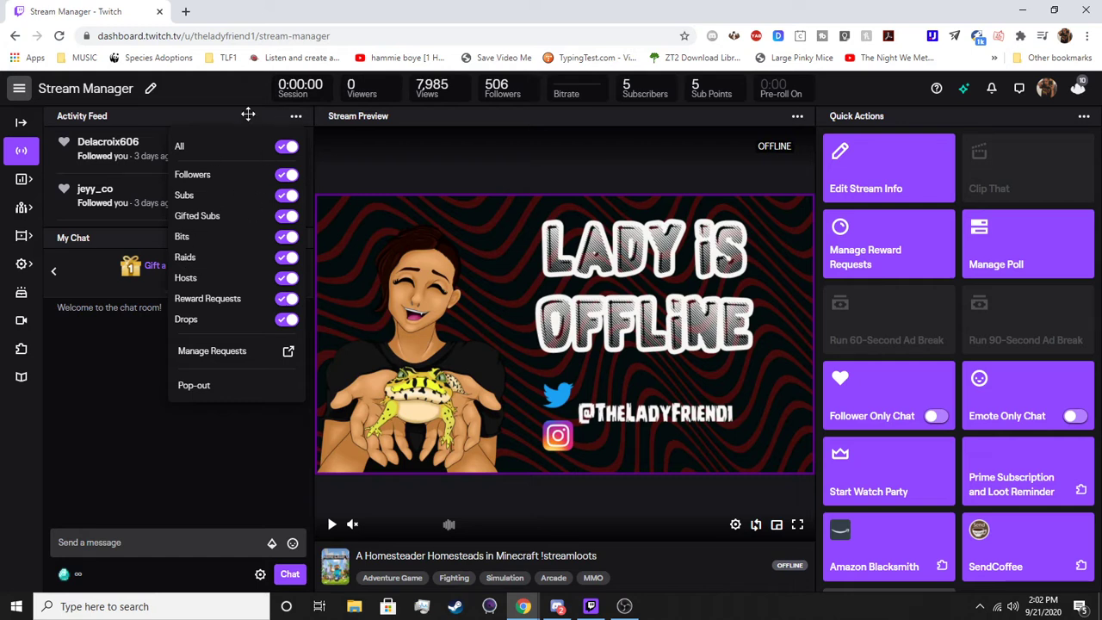
- Close the feed filters and cycle the chat leaderboard banner back to the cheer rankings
{"action": "left_click", "coordinate": [297, 116]}
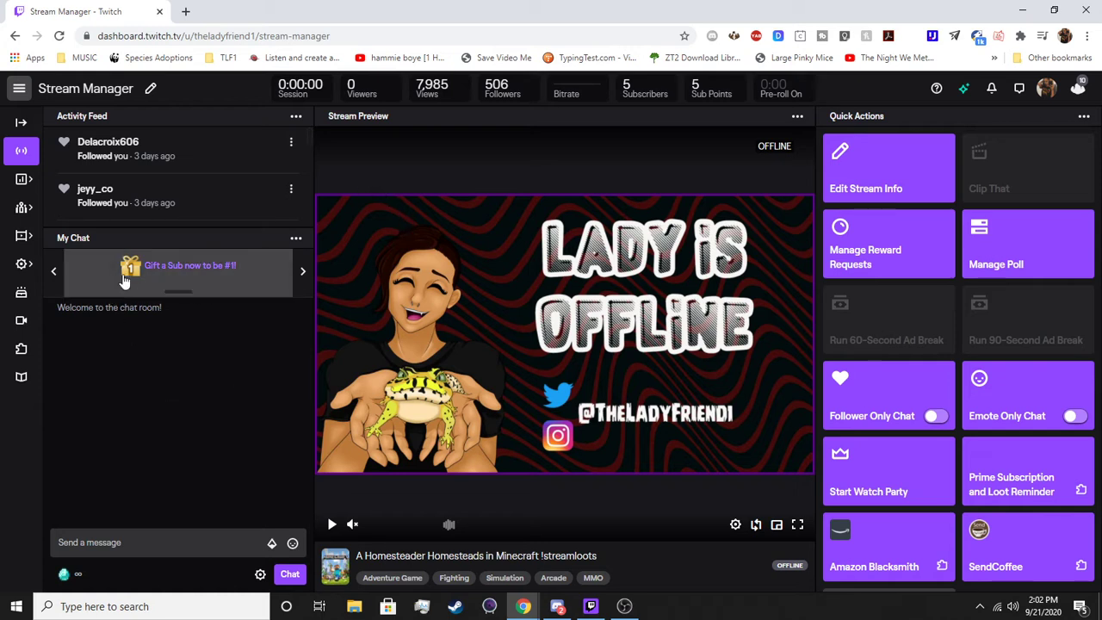
{"action": "left_click", "coordinate": [301, 273]}
{"action": "left_click", "coordinate": [302, 273]}
{"action": "left_click", "coordinate": [301, 272]}
- Check the My Chat Users in Chat list, close it, and show the Quick Actions options menu
{"action": "left_click", "coordinate": [296, 237]}
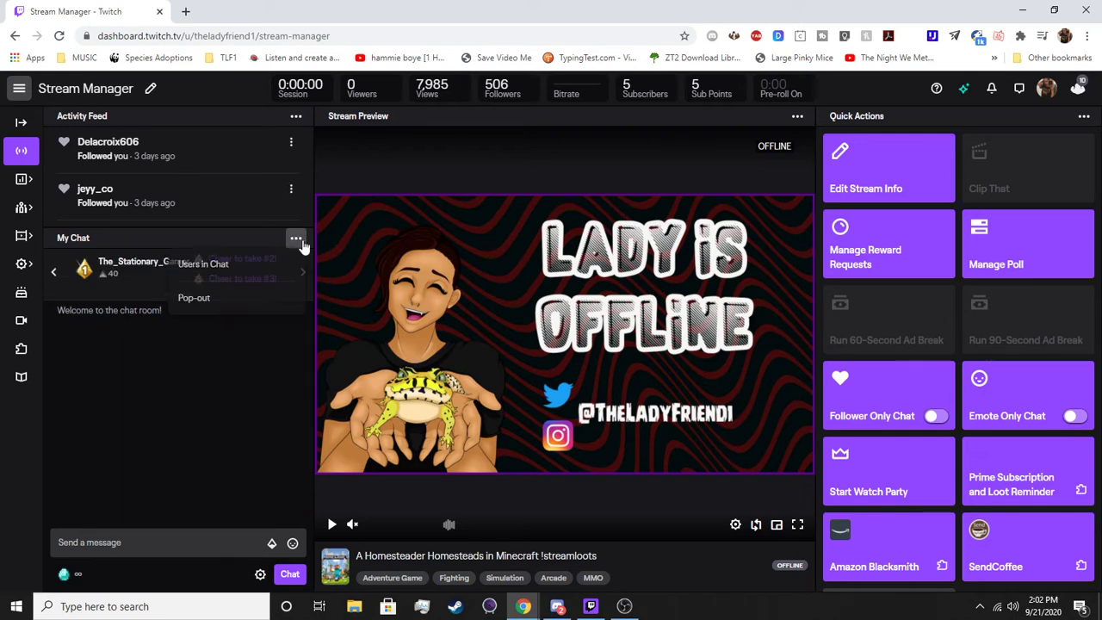
{"action": "left_click", "coordinate": [204, 262]}
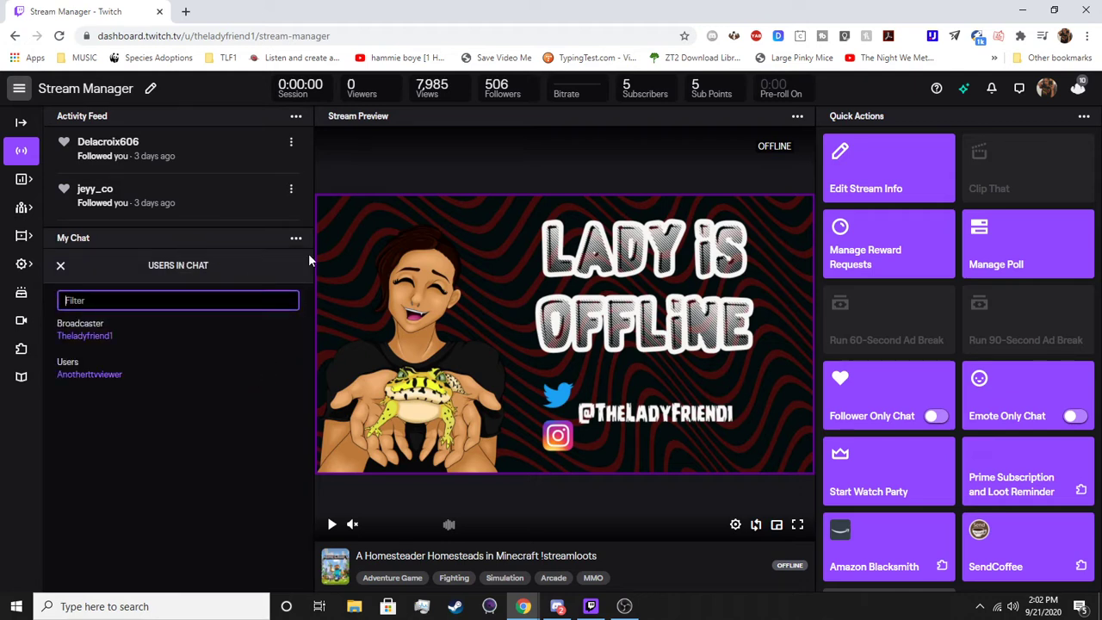
{"action": "left_click", "coordinate": [60, 265]}
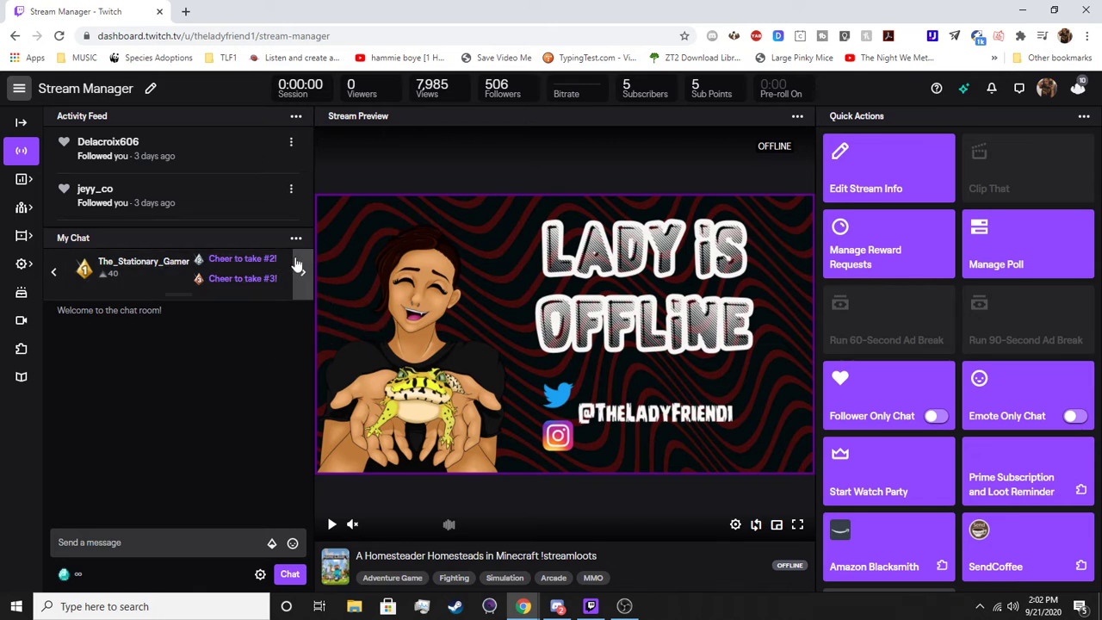
{"action": "left_click", "coordinate": [295, 238]}
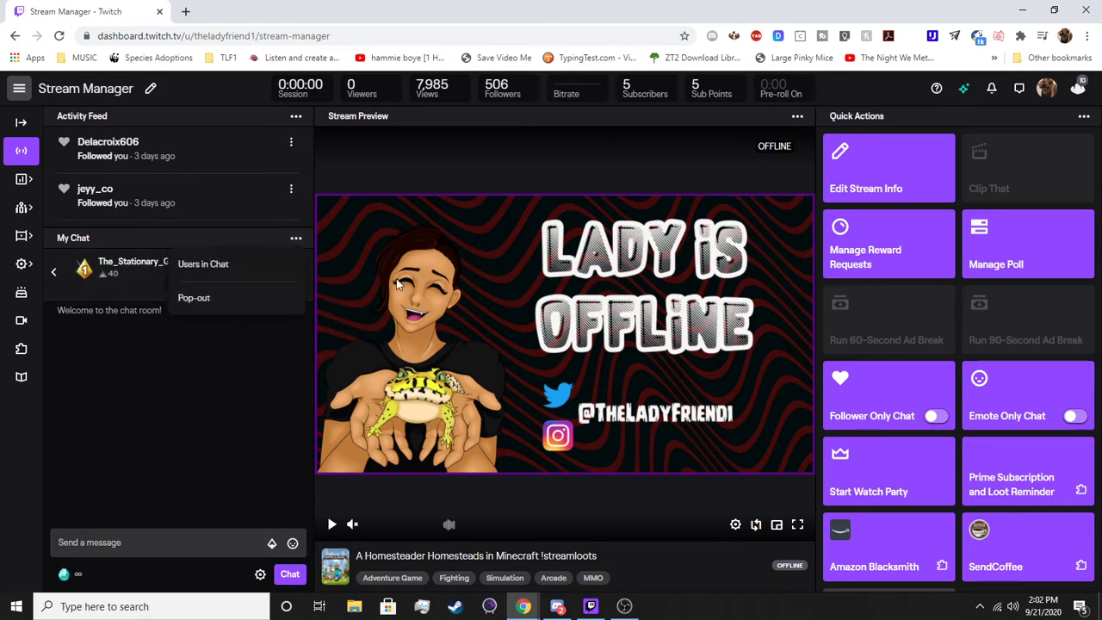
{"action": "left_click", "coordinate": [295, 237]}
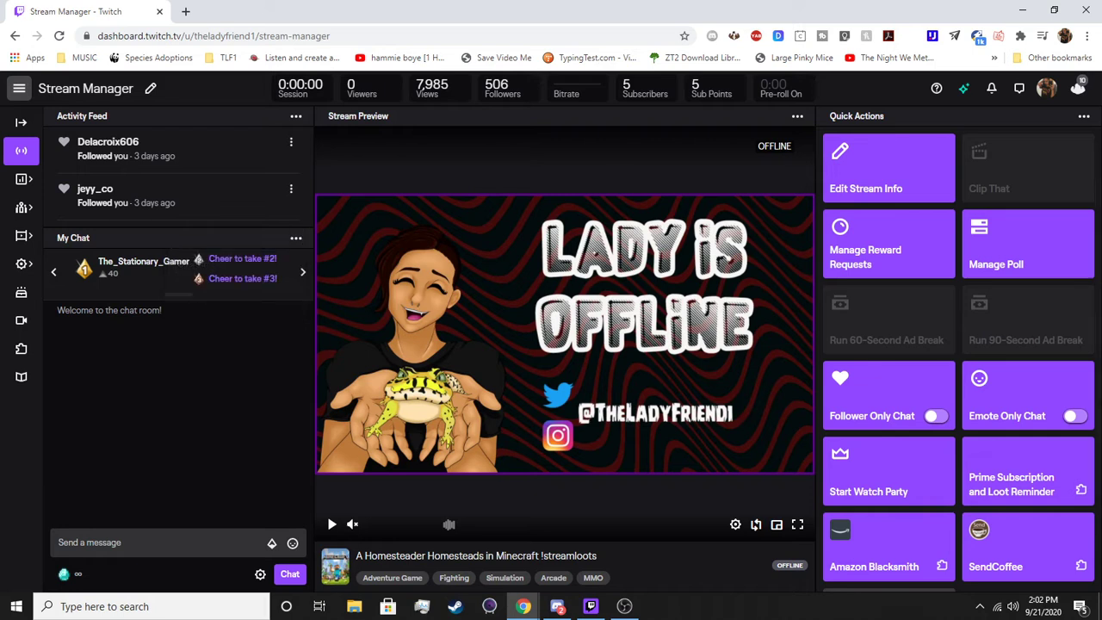
{"action": "left_click", "coordinate": [1083, 116]}
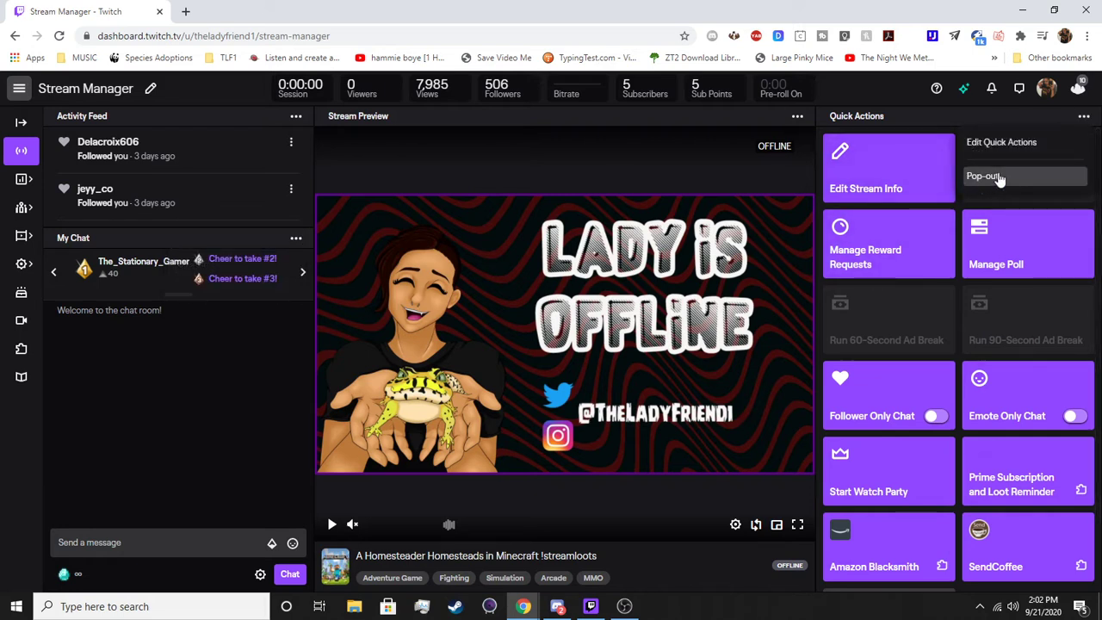
- Dismiss the Quick Actions options and preview the channel points Rewards & Challenges panel, then close it
{"action": "left_click", "coordinate": [1083, 116]}
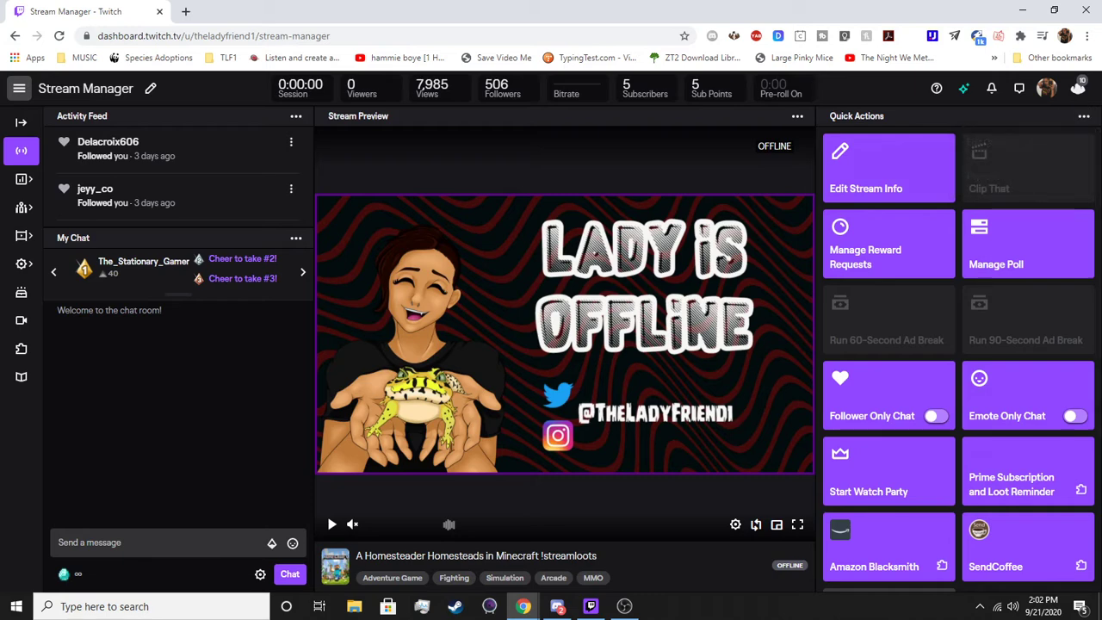
{"action": "left_click", "coordinate": [67, 574]}
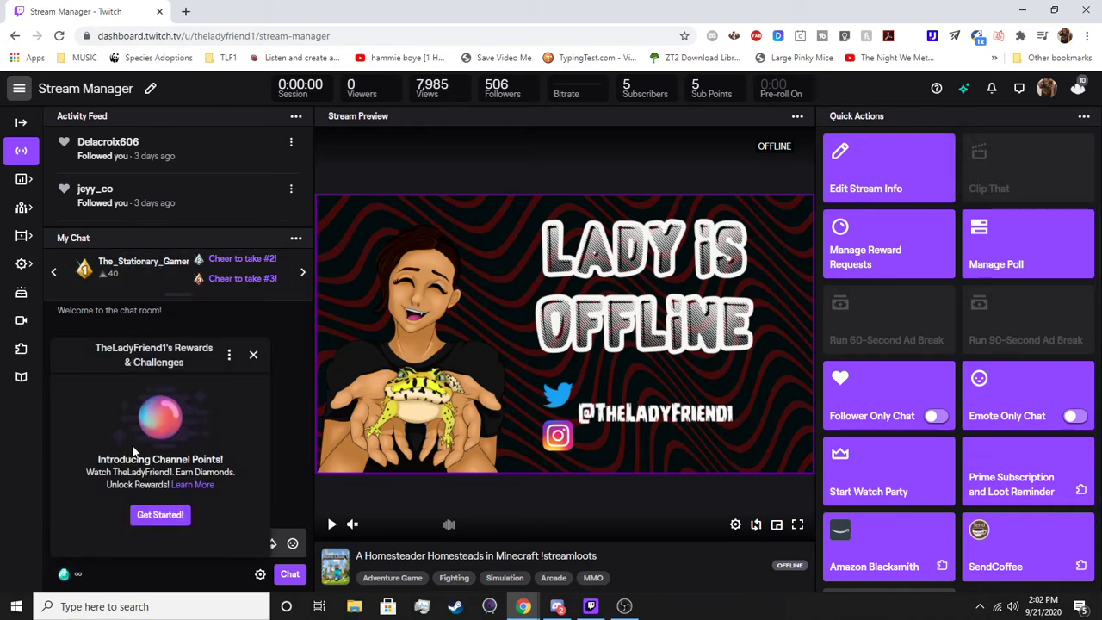
{"action": "left_click", "coordinate": [168, 515]}
{"action": "scroll", "coordinate": [185, 474], "scroll_direction": "down", "scroll_amount": 3}
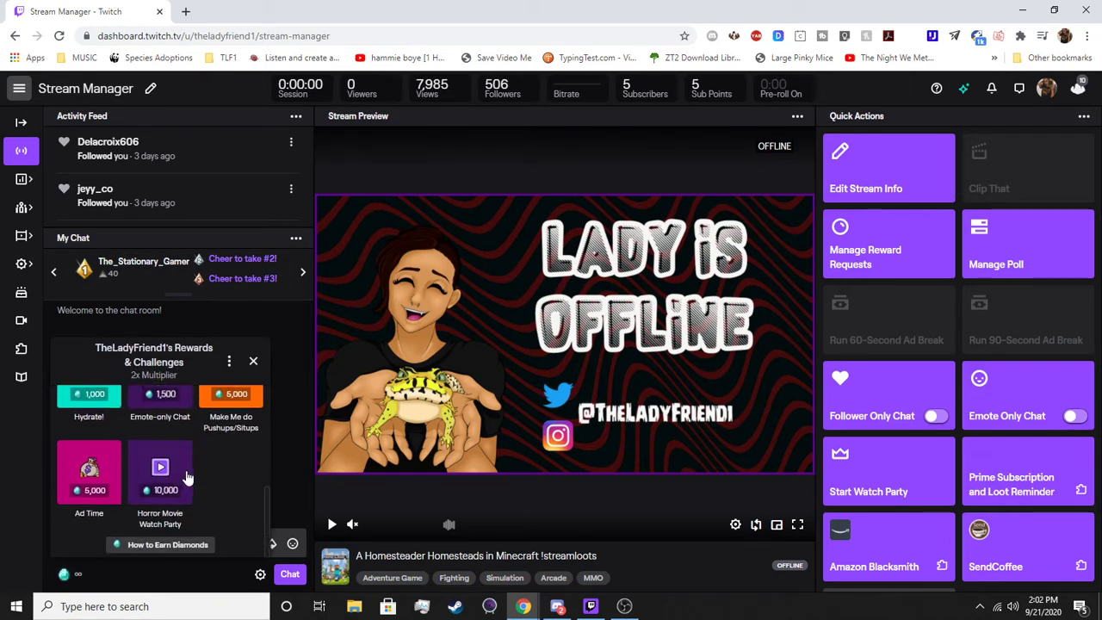
{"action": "left_click", "coordinate": [253, 361]}
- Look at the chat settings and the emote picker, closing each afterwards
{"action": "left_click", "coordinate": [260, 574]}
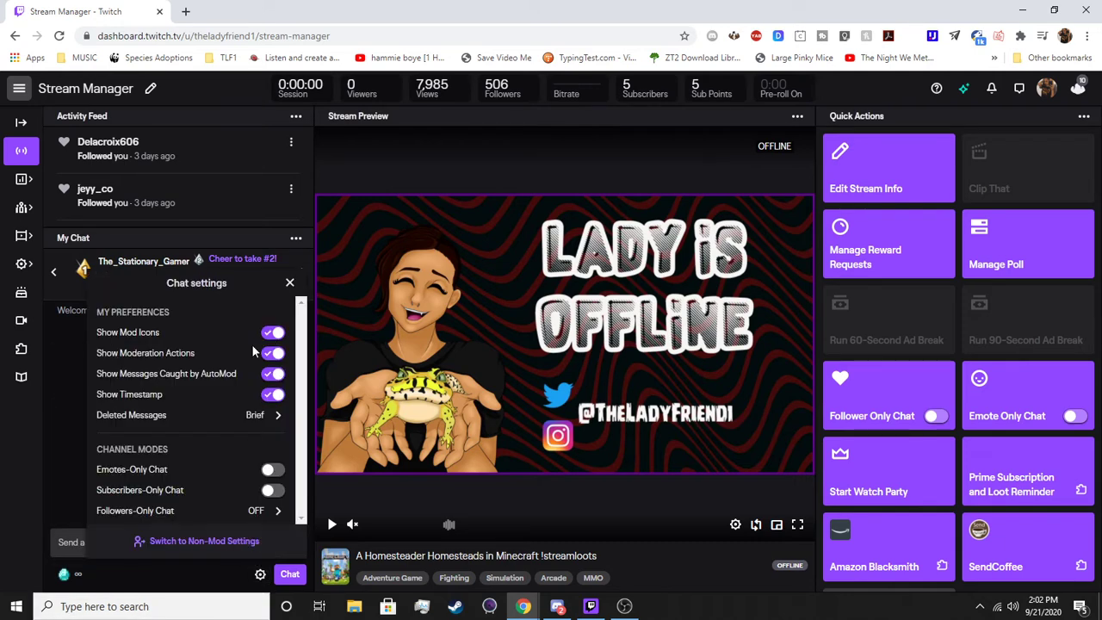
{"action": "scroll", "coordinate": [216, 430], "scroll_direction": "down", "scroll_amount": 5}
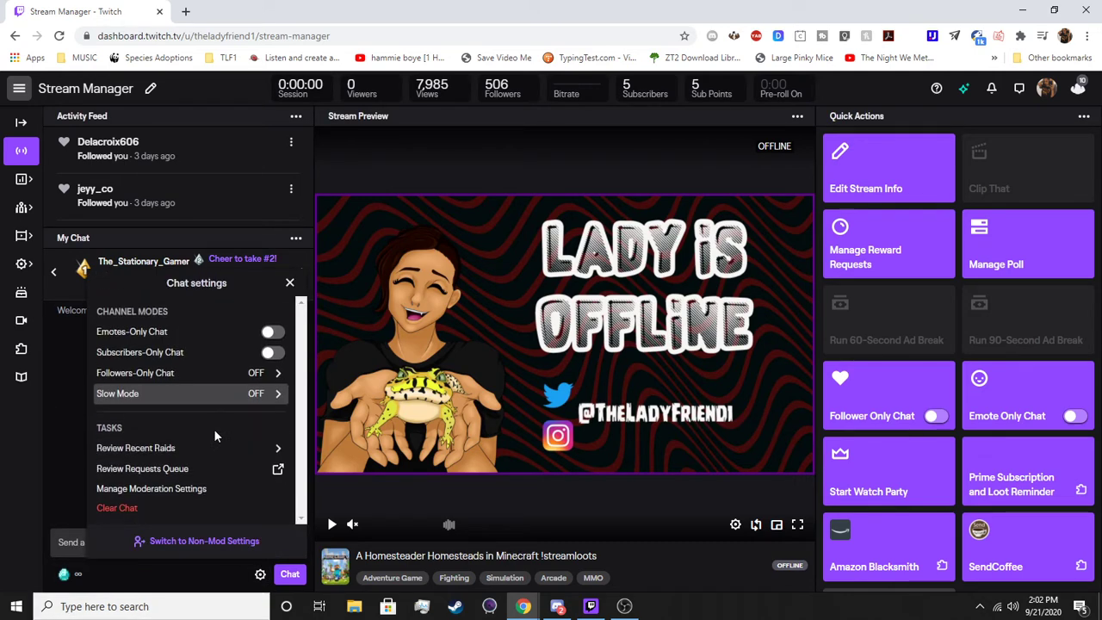
{"action": "left_click", "coordinate": [260, 574]}
{"action": "left_click", "coordinate": [293, 544]}
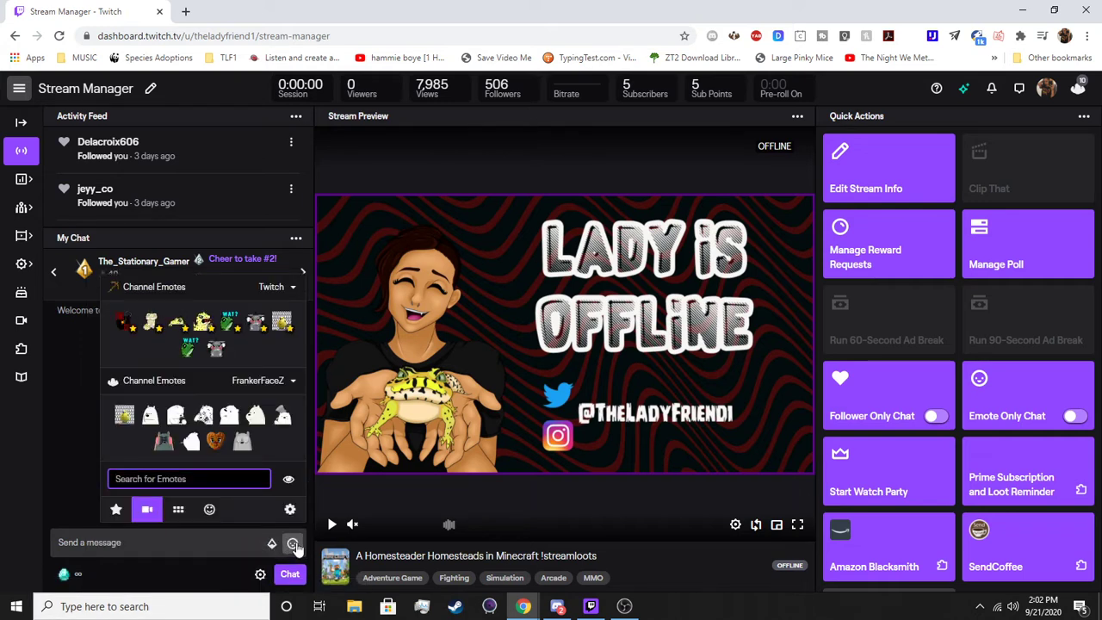
{"action": "left_click", "coordinate": [292, 544]}
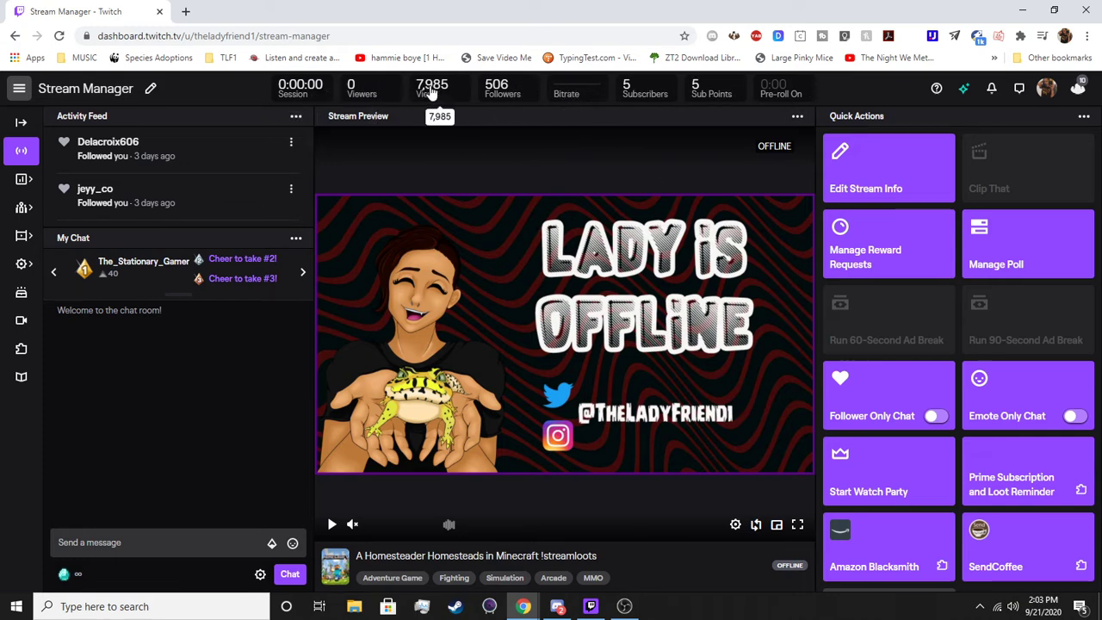
- Remove Quick Actions from the Stream Manager layout, re-add it from Panels, and finish editing
{"action": "left_click", "coordinate": [150, 88]}
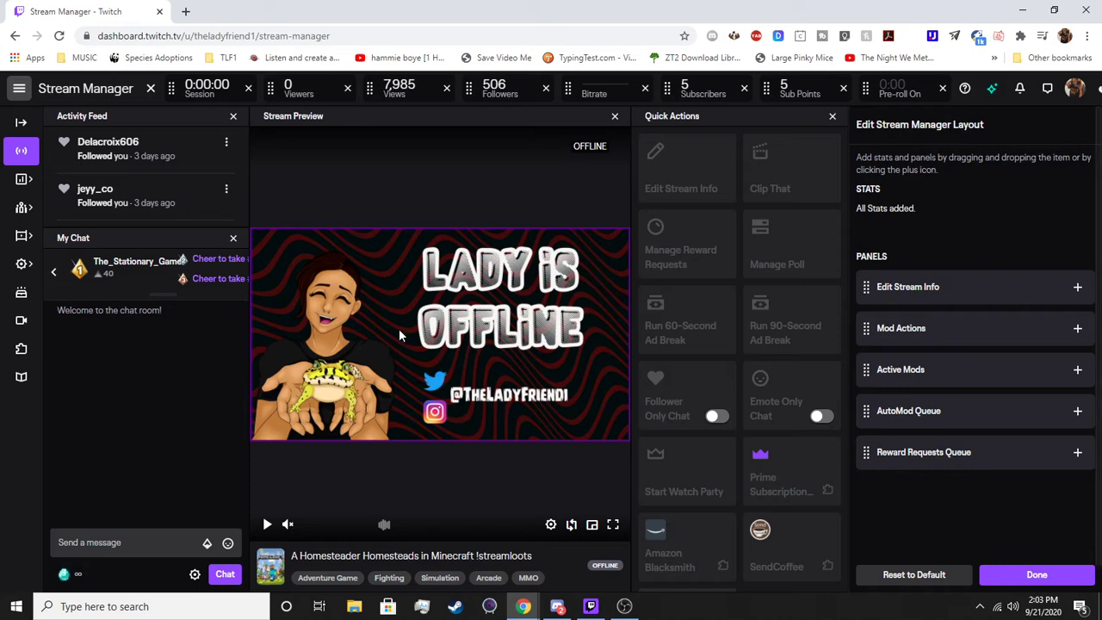
{"action": "left_click", "coordinate": [831, 116]}
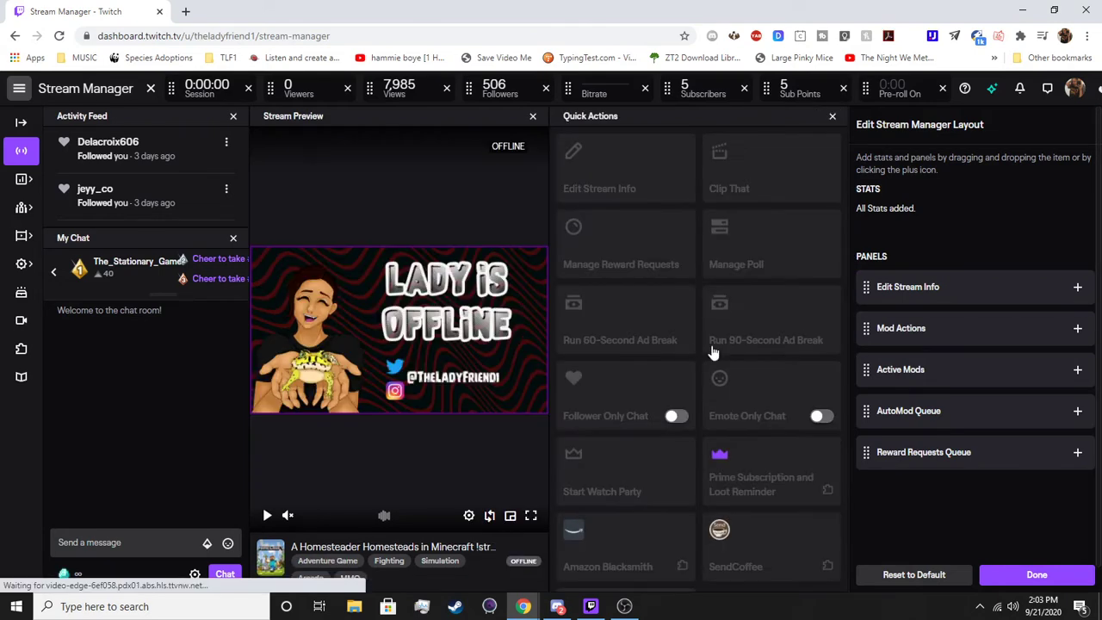
{"action": "left_click", "coordinate": [1077, 287]}
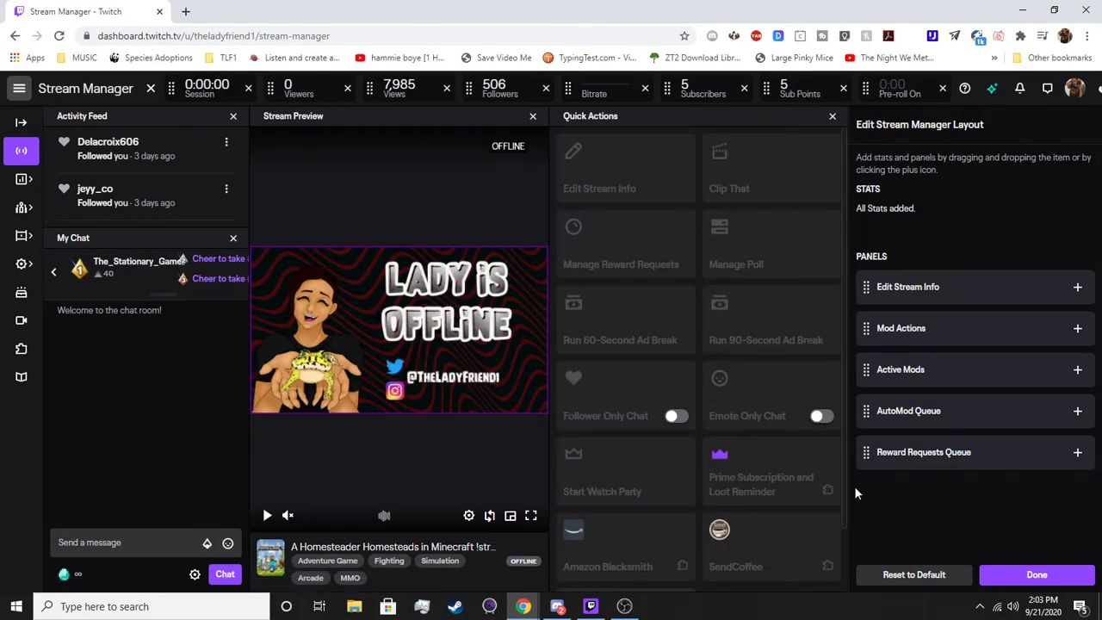
{"action": "left_click", "coordinate": [1037, 574]}
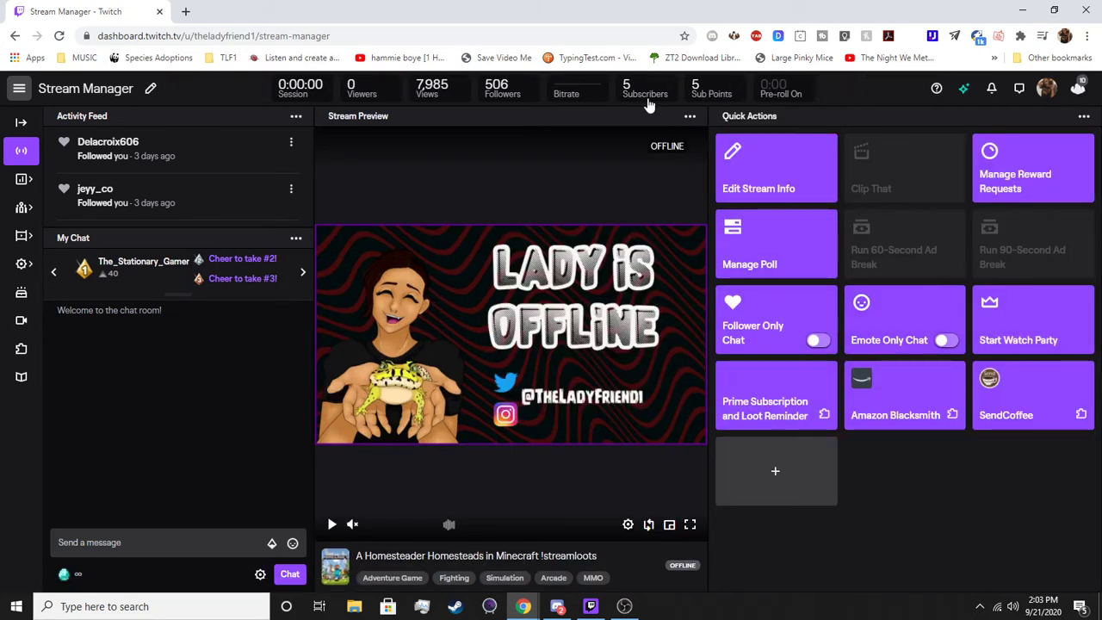
- Drag the Stream Preview divider right so Quick Actions shows two tile columns, then scroll the panel
{"action": "left_click_drag", "start_coordinate": [704, 180], "coordinate": [859, 196]}
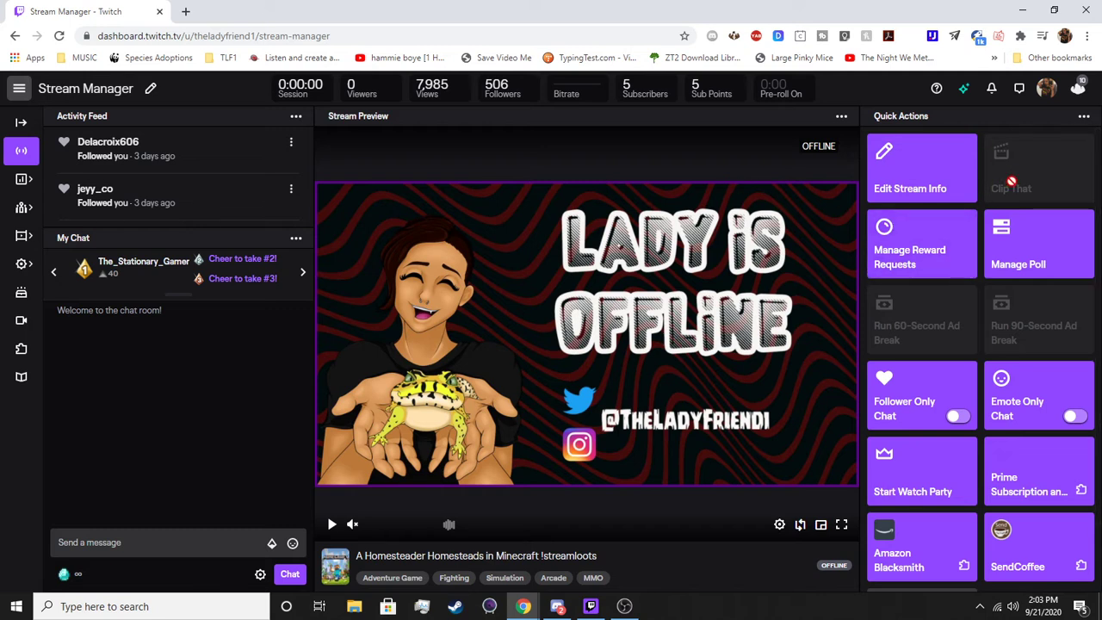
{"action": "scroll", "coordinate": [1015, 414], "scroll_direction": "down", "scroll_amount": 1}
{"action": "scroll", "coordinate": [1015, 417], "scroll_direction": "up", "scroll_amount": 1}
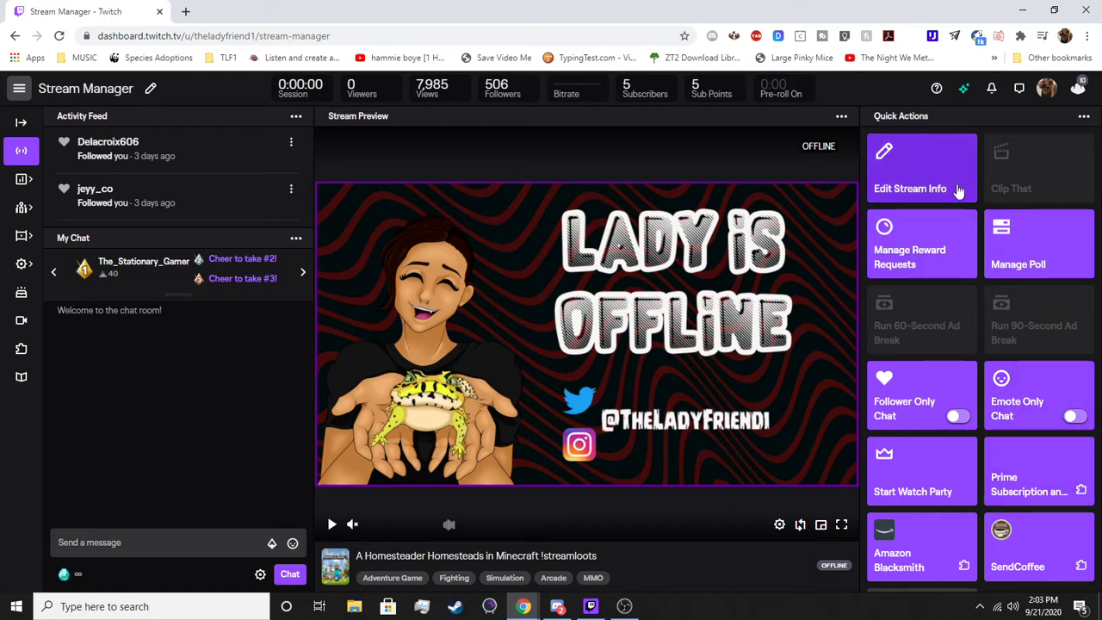
- Preview the Manage Reward Requests queue and the Manage Poll dialog, closing each
{"action": "left_click", "coordinate": [917, 272]}
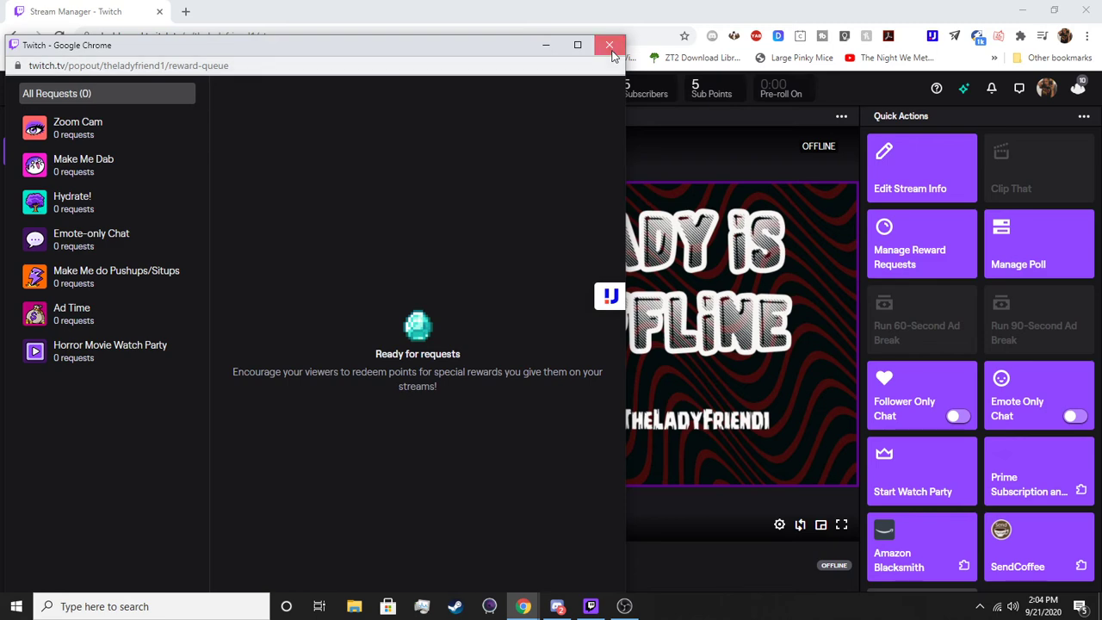
{"action": "left_click", "coordinate": [611, 52]}
{"action": "left_click", "coordinate": [1011, 258]}
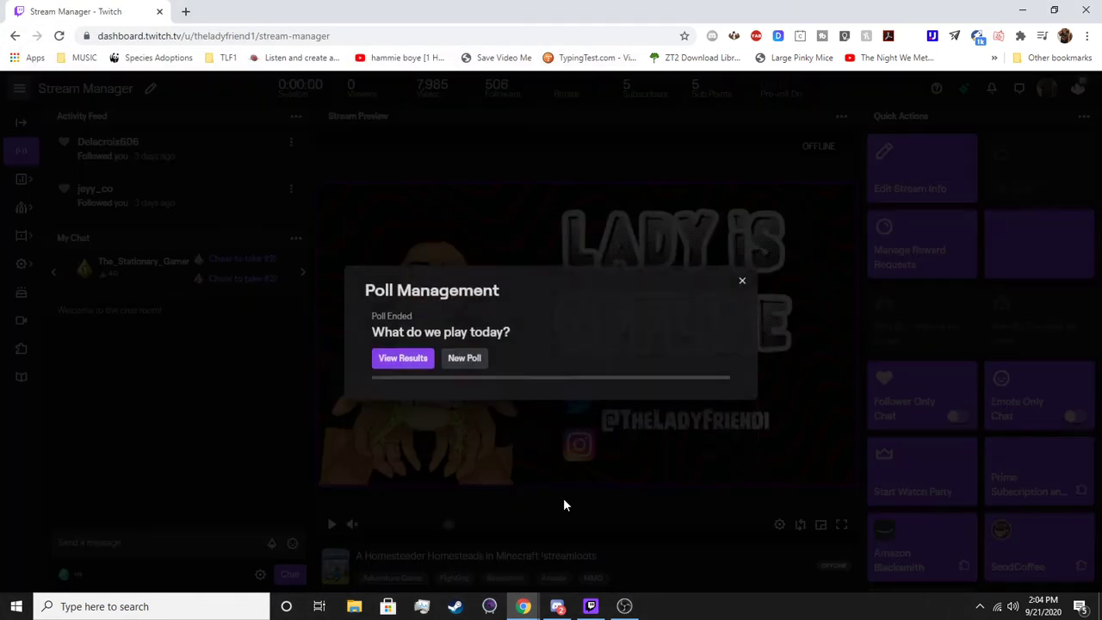
{"action": "left_click", "coordinate": [741, 281]}
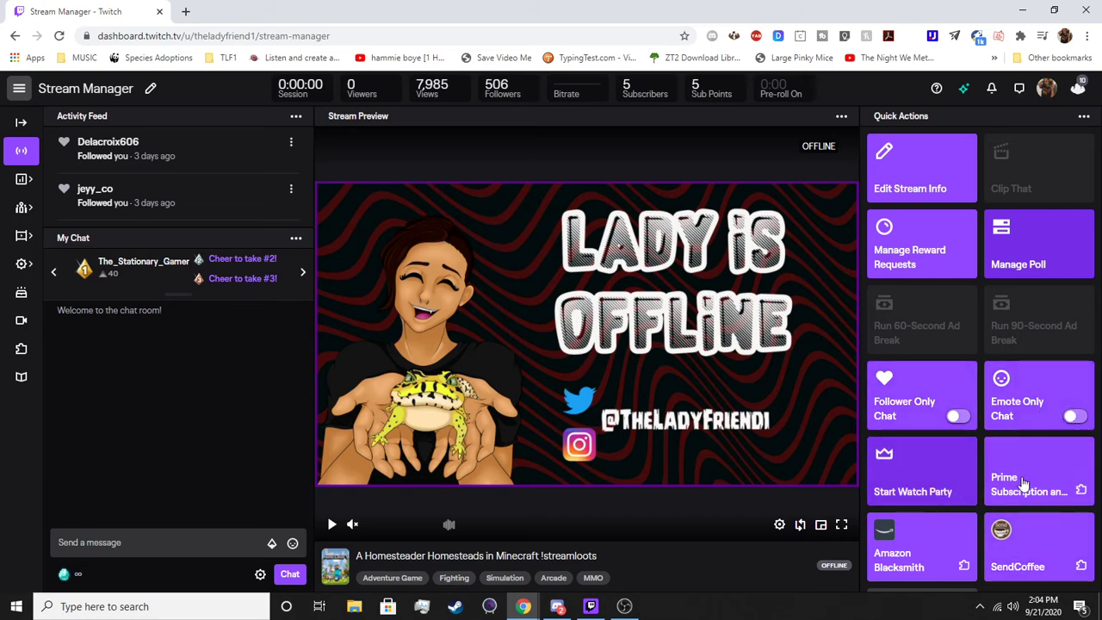
- Show the Quick Actions options menu with Edit Quick Actions and Pop-out
{"action": "scroll", "coordinate": [1021, 503], "scroll_direction": "down", "scroll_amount": 1}
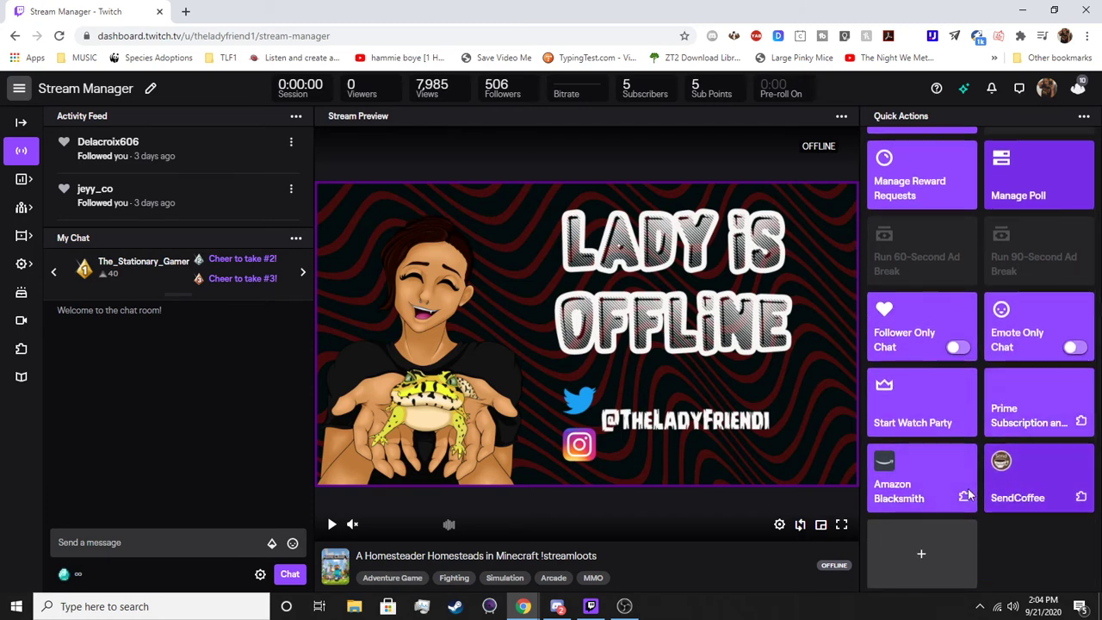
{"action": "scroll", "coordinate": [998, 503], "scroll_direction": "up", "scroll_amount": 1}
{"action": "left_click", "coordinate": [1083, 115]}
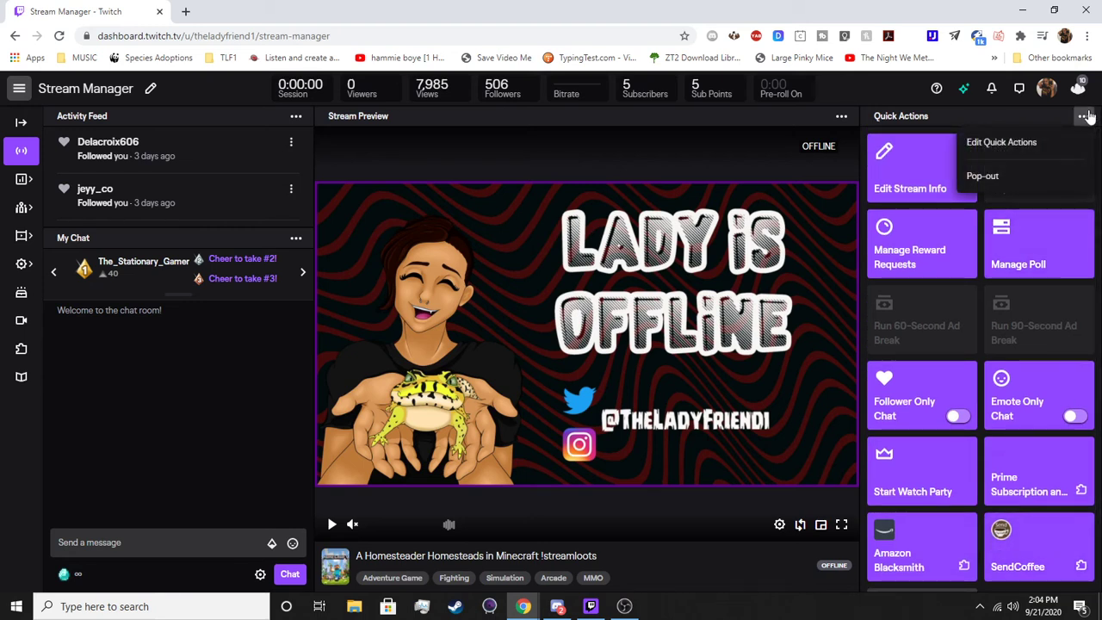
{"action": "left_click", "coordinate": [1006, 149]}
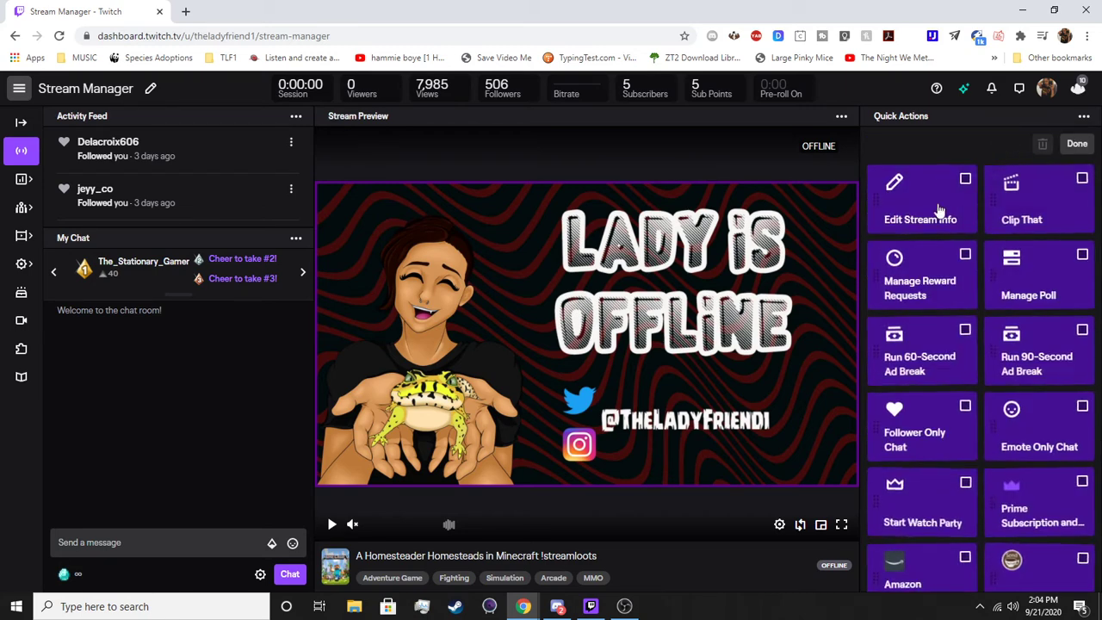
{"action": "left_click", "coordinate": [1081, 178]}
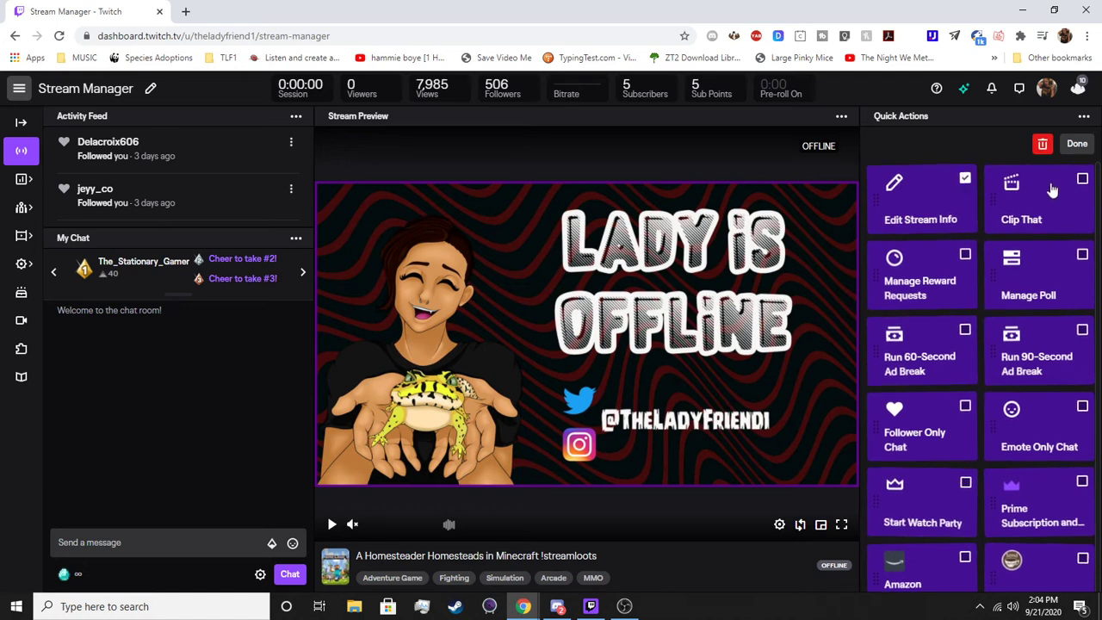
{"action": "left_click", "coordinate": [957, 189]}
{"action": "left_click", "coordinate": [962, 185]}
{"action": "mouse_move", "coordinate": [991, 213]}
{"action": "left_mouse_down"}
{"action": "mouse_move", "coordinate": [911, 280]}
{"action": "mouse_move", "coordinate": [981, 202]}
{"action": "mouse_move", "coordinate": [990, 211]}
{"action": "left_mouse_up"}
{"action": "scroll", "coordinate": [978, 392], "scroll_direction": "down", "scroll_amount": 1}
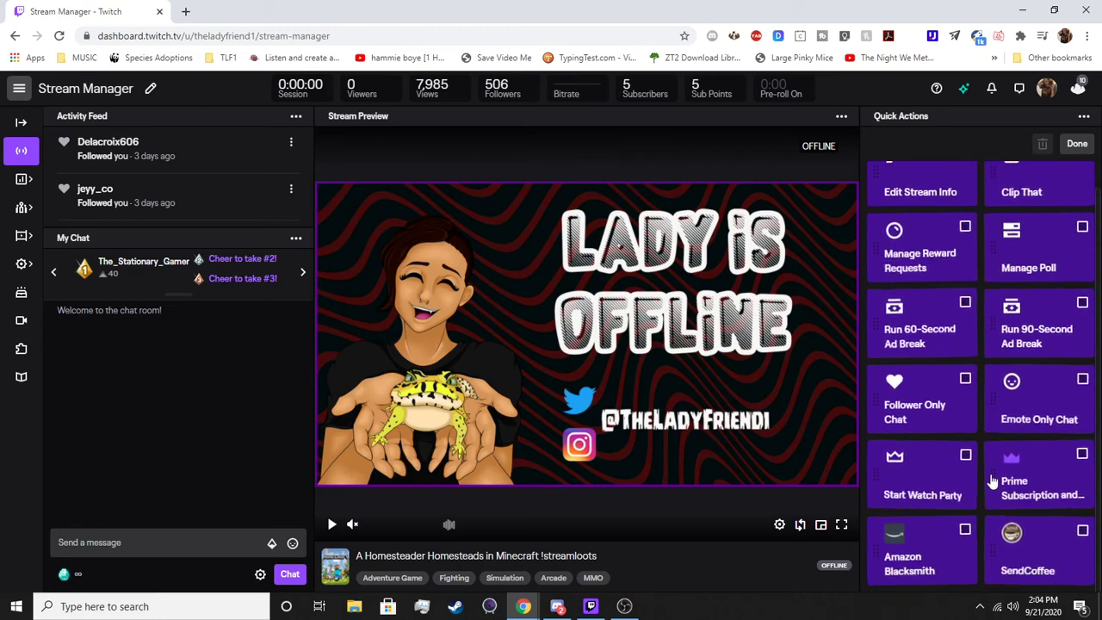
{"action": "scroll", "coordinate": [973, 382], "scroll_direction": "up", "scroll_amount": 2}
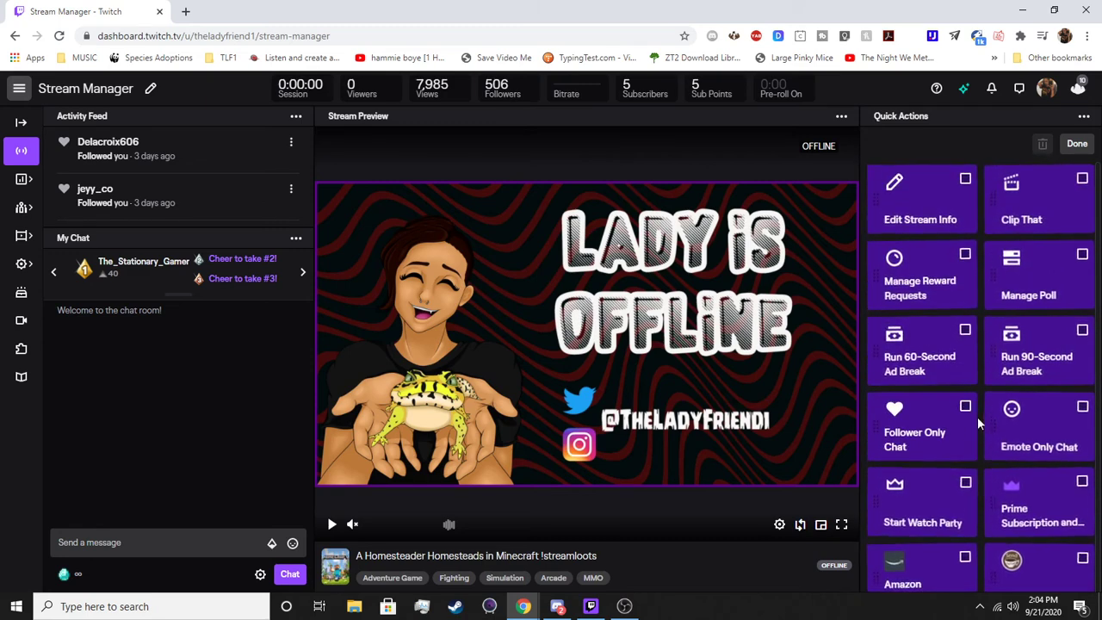
{"action": "left_click", "coordinate": [1083, 121]}
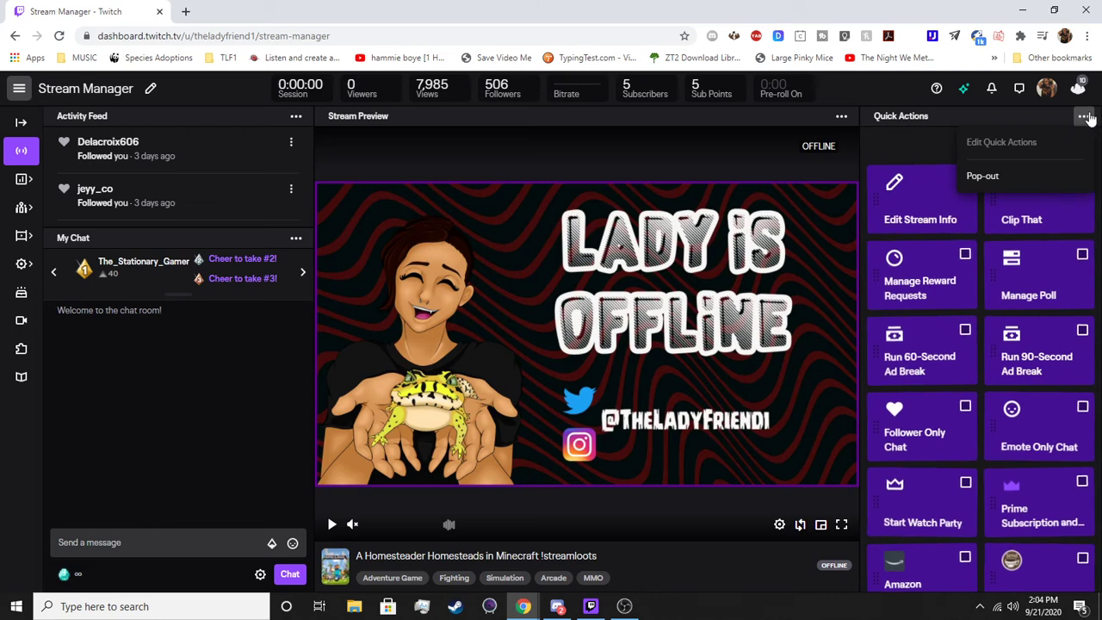
{"action": "left_click", "coordinate": [1083, 120]}
{"action": "left_click", "coordinate": [1084, 147]}
{"action": "scroll", "coordinate": [990, 387], "scroll_direction": "down", "scroll_amount": 2}
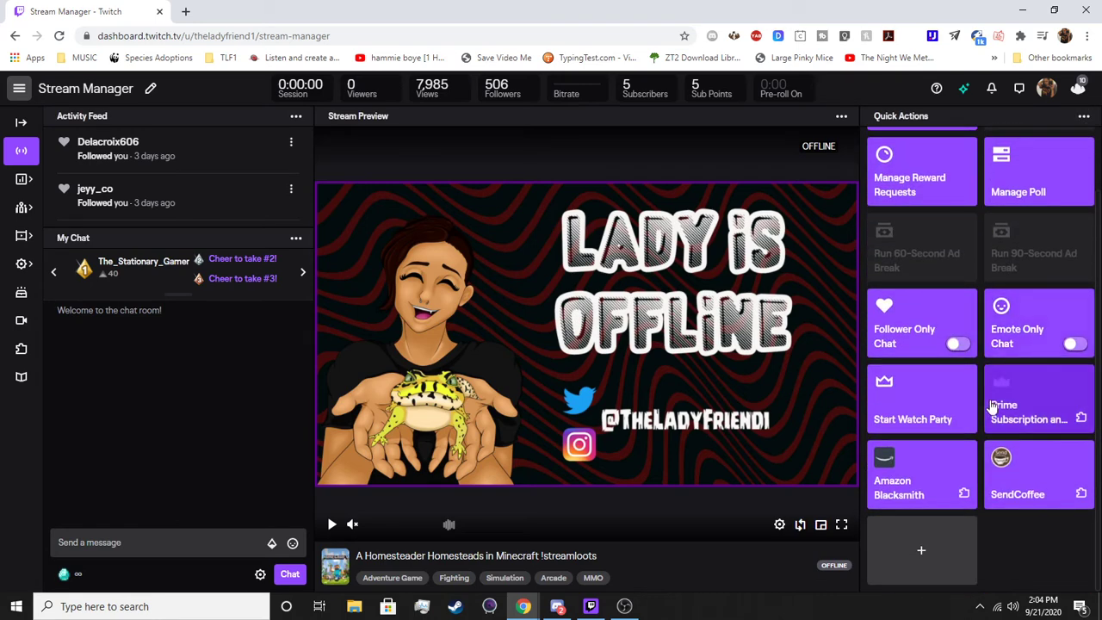
- Browse the whole Add Quick Actions catalog, close it, and launch the SendCoffee extension quick action
{"action": "left_click", "coordinate": [926, 557]}
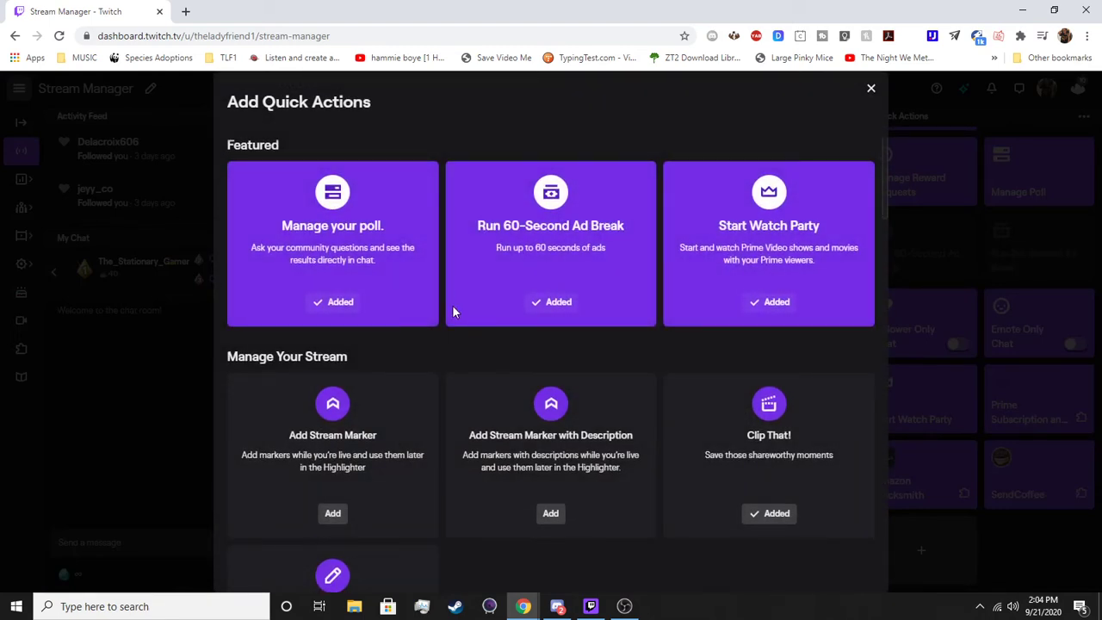
{"action": "scroll", "coordinate": [420, 293], "scroll_direction": "down", "scroll_amount": 2}
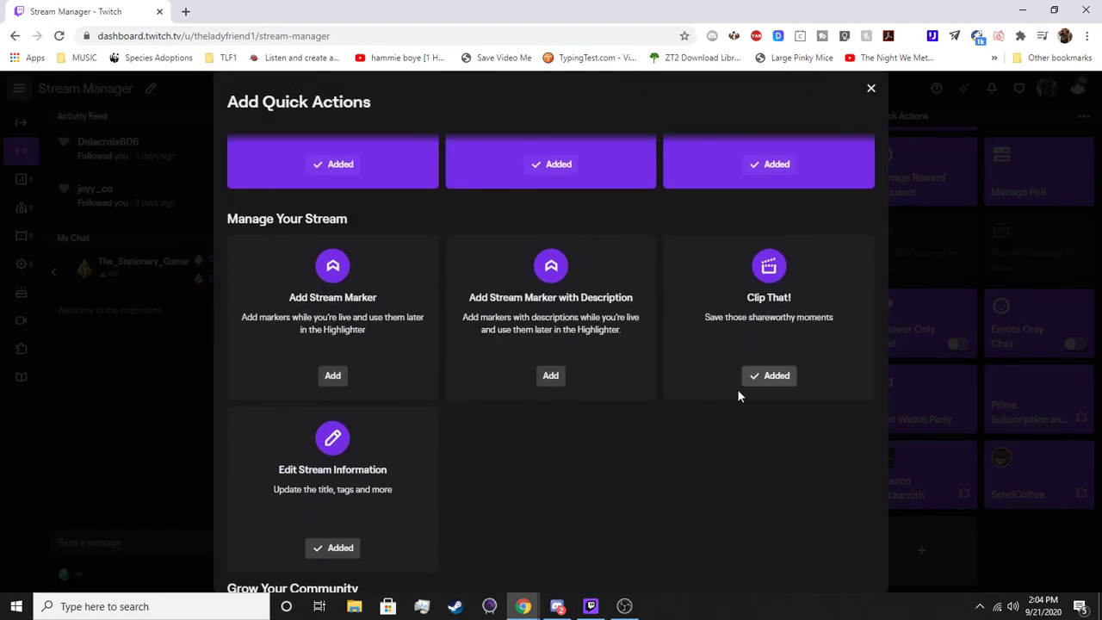
{"action": "scroll", "coordinate": [440, 428], "scroll_direction": "down", "scroll_amount": 3}
{"action": "scroll", "coordinate": [601, 462], "scroll_direction": "down", "scroll_amount": 1}
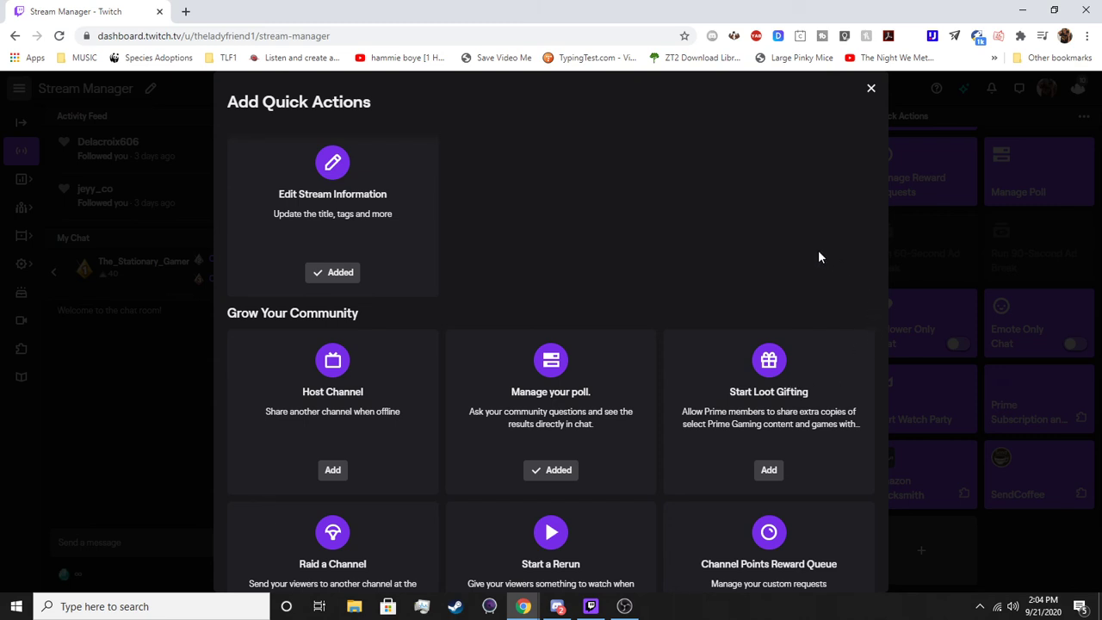
{"action": "scroll", "coordinate": [647, 418], "scroll_direction": "down", "scroll_amount": 2}
{"action": "scroll", "coordinate": [709, 443], "scroll_direction": "down", "scroll_amount": 1}
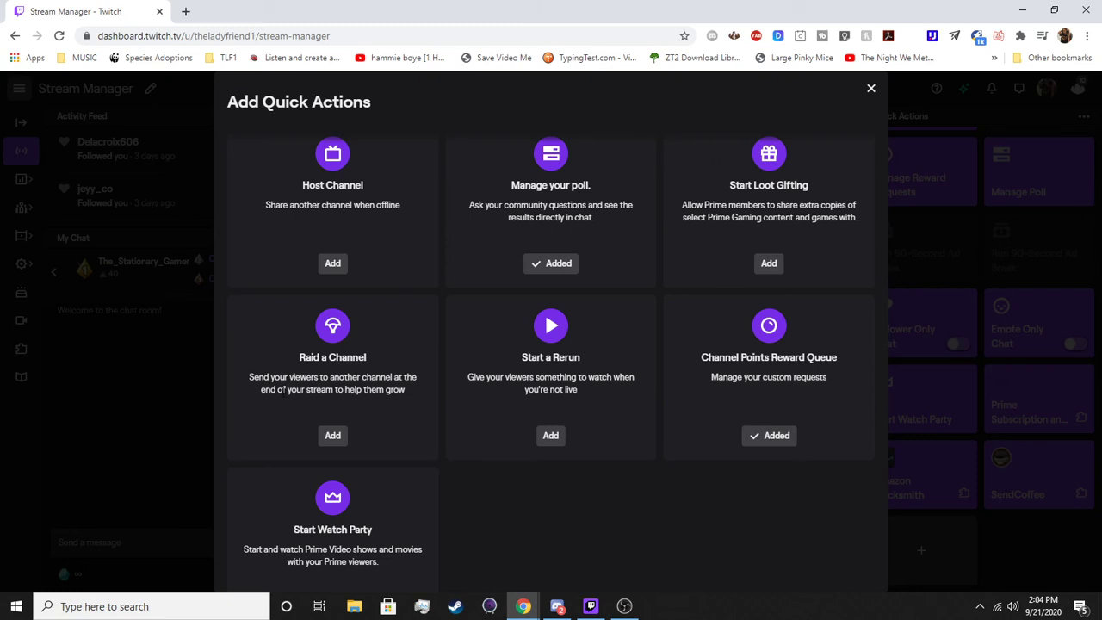
{"action": "scroll", "coordinate": [393, 397], "scroll_direction": "down", "scroll_amount": 4}
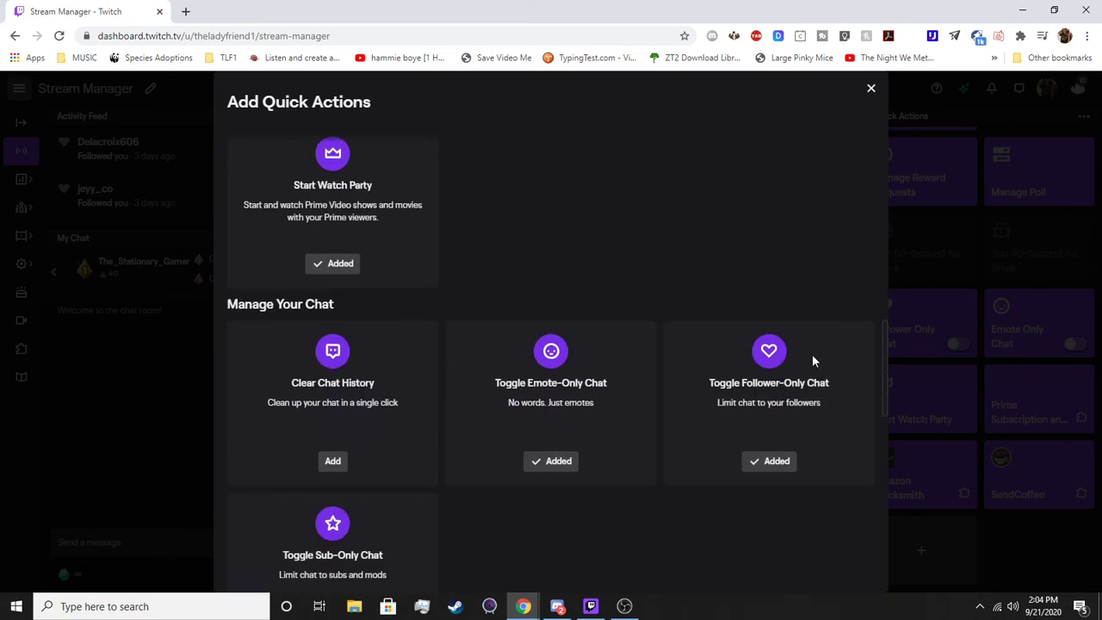
{"action": "scroll", "coordinate": [393, 284], "scroll_direction": "down", "scroll_amount": 4}
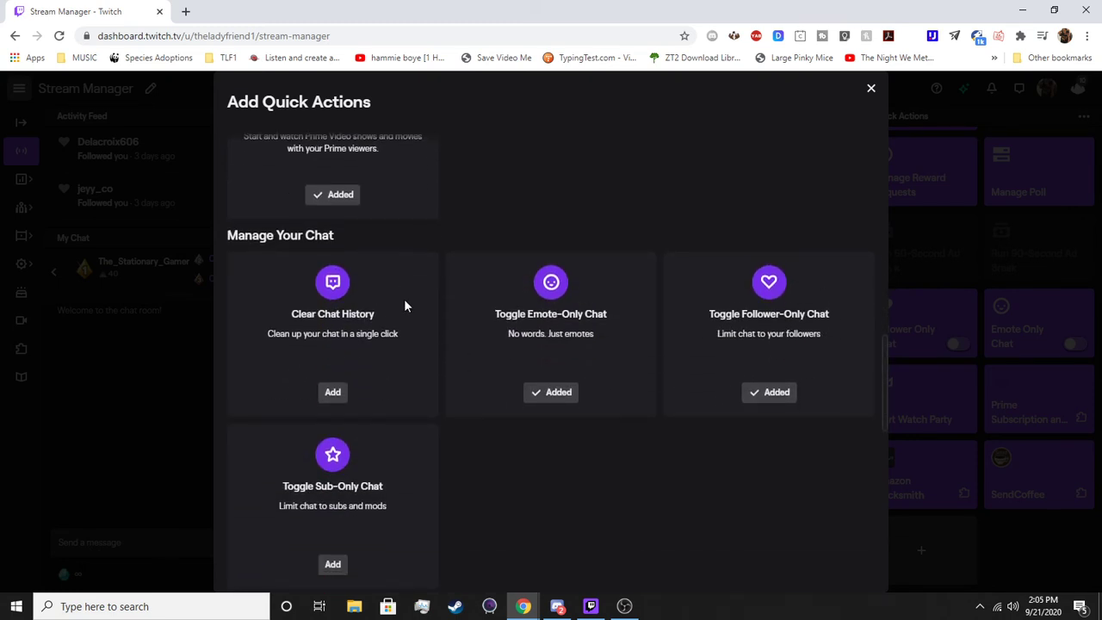
{"action": "scroll", "coordinate": [637, 482], "scroll_direction": "down", "scroll_amount": 2}
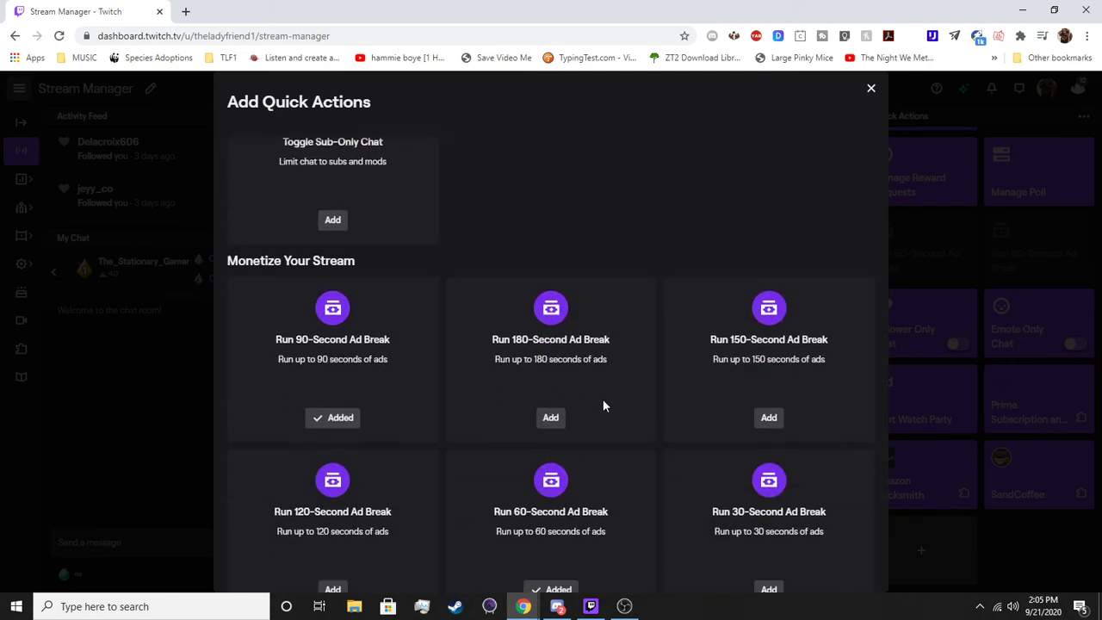
{"action": "scroll", "coordinate": [601, 405], "scroll_direction": "down", "scroll_amount": 1}
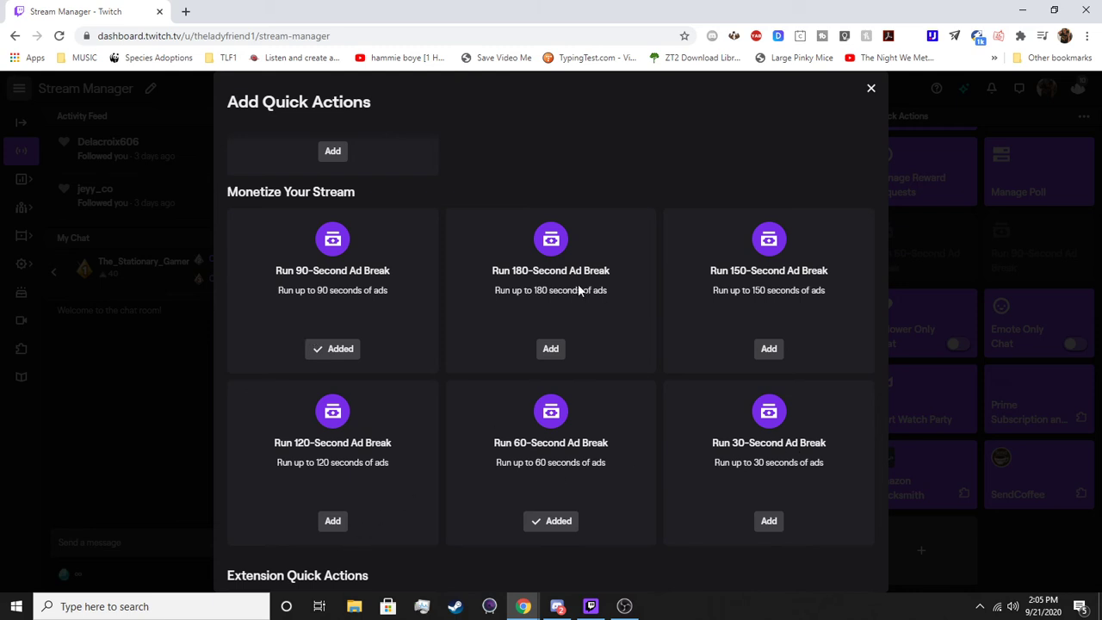
{"action": "scroll", "coordinate": [809, 292], "scroll_direction": "down", "scroll_amount": 4}
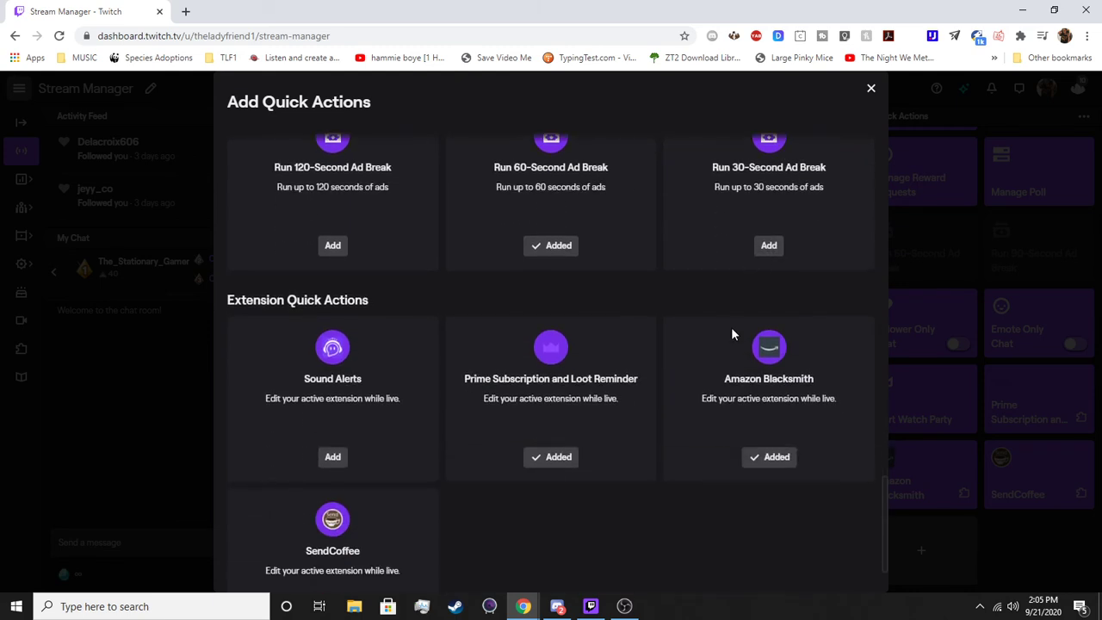
{"action": "scroll", "coordinate": [446, 492], "scroll_direction": "down", "scroll_amount": 2}
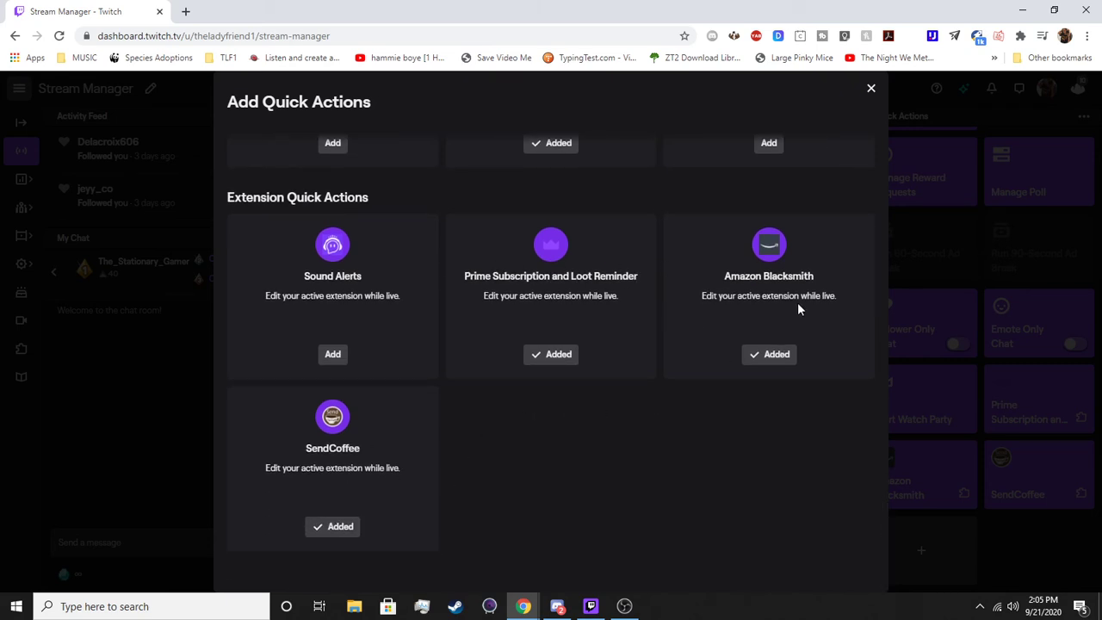
{"action": "left_click", "coordinate": [870, 88]}
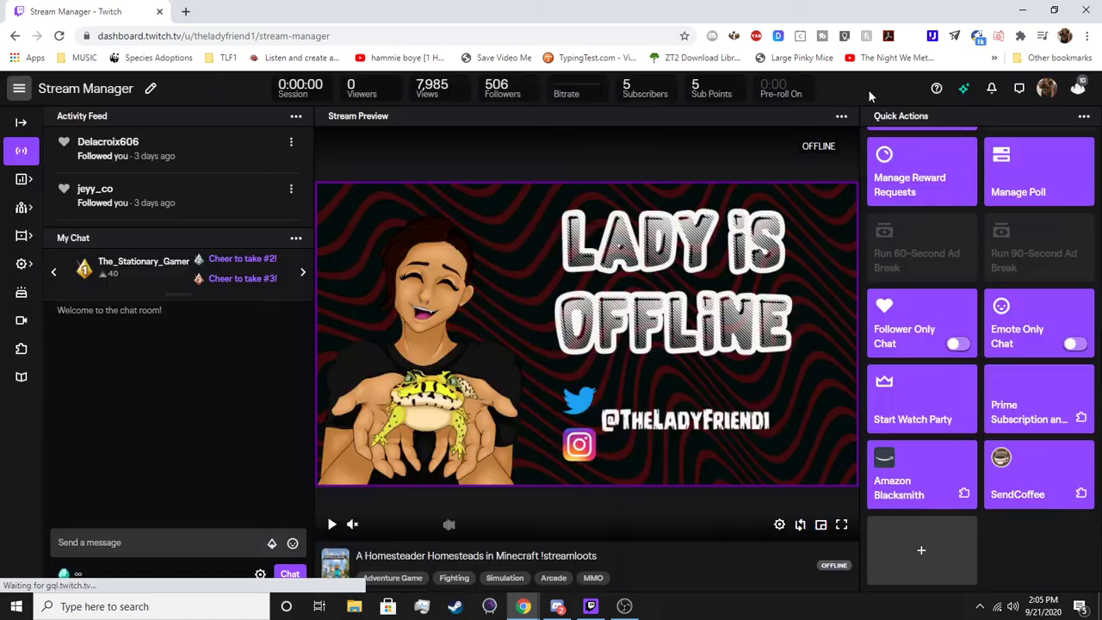
{"action": "left_click", "coordinate": [1016, 478]}
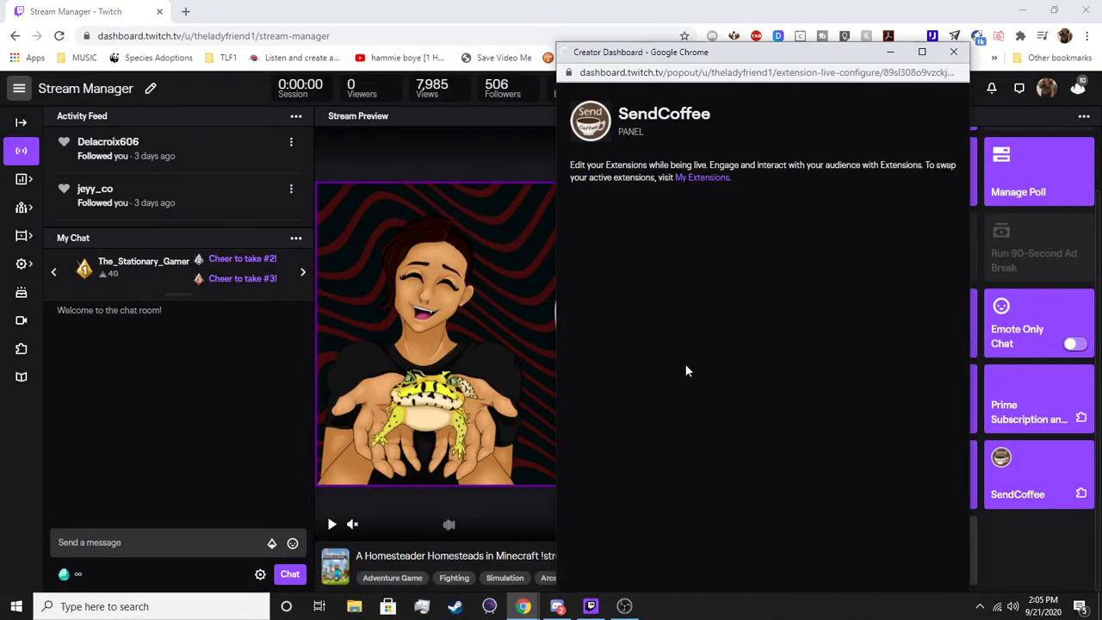